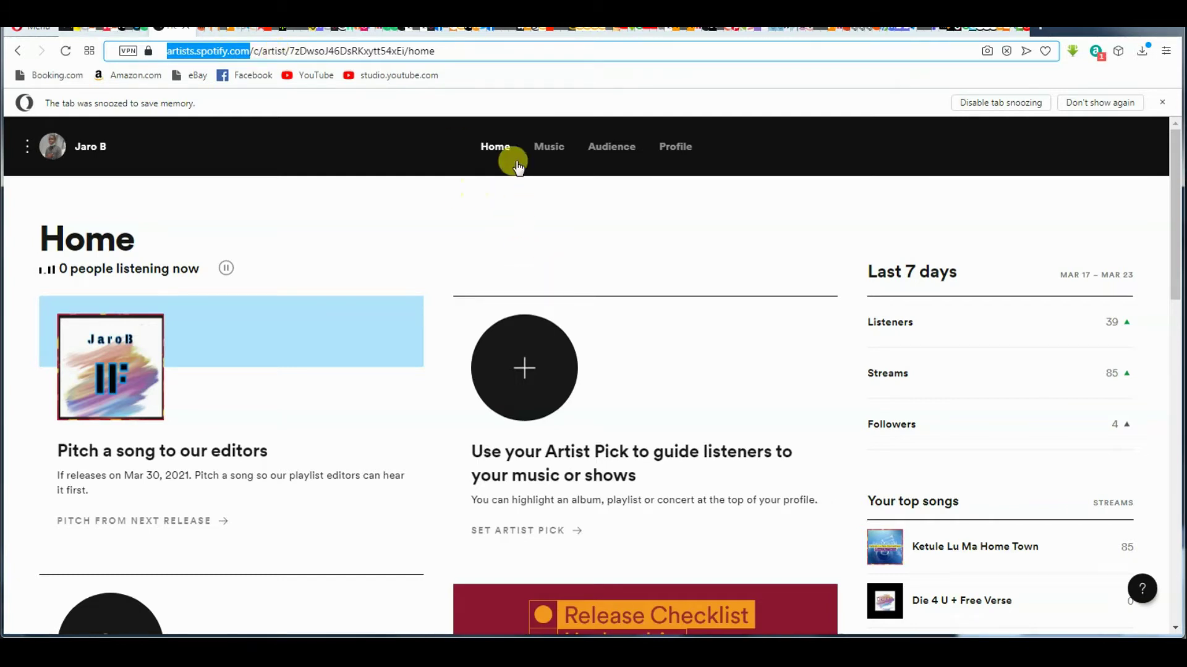
Look over the artist home page, including its suggestions, seven-day statistics, top songs and top playlists
{"action": "scroll", "coordinate": [431, 167], "scroll_direction": "down", "scroll_amount": 10}
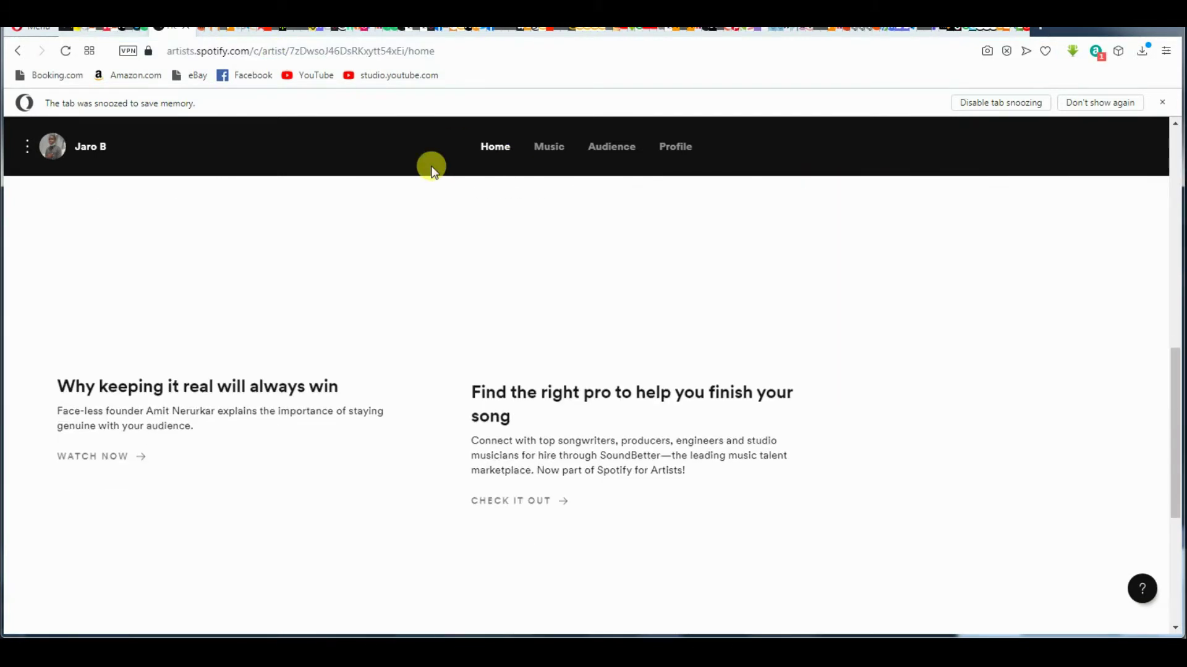
{"action": "scroll", "coordinate": [431, 166], "scroll_direction": "up", "scroll_amount": 5}
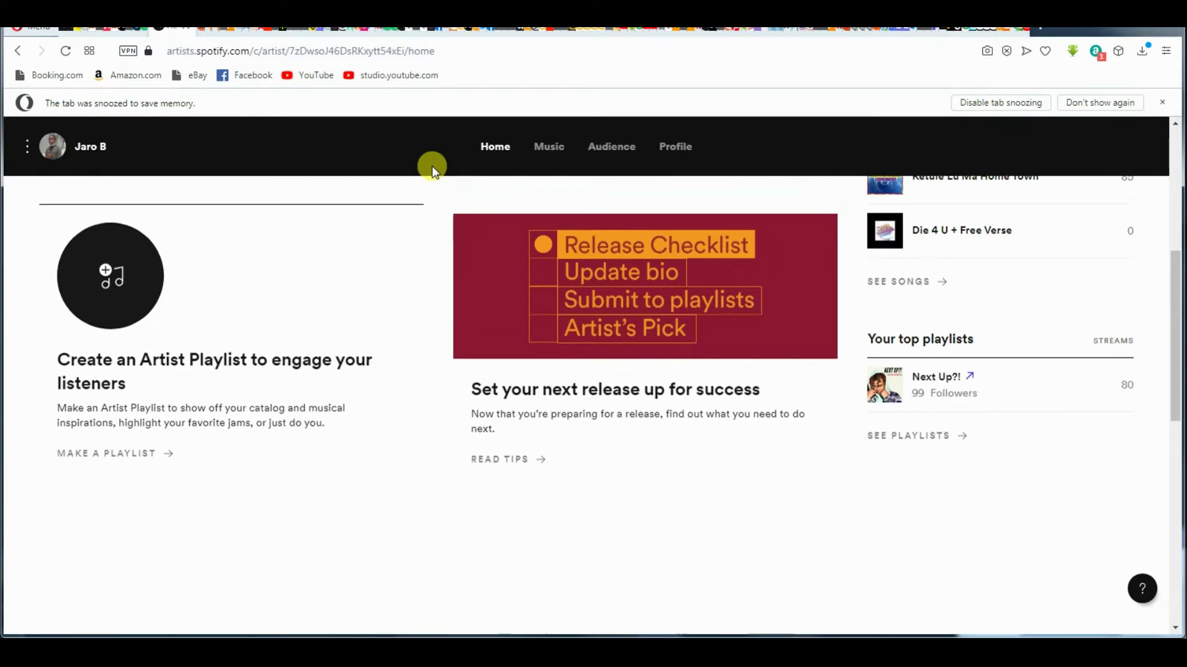
{"action": "scroll", "coordinate": [431, 167], "scroll_direction": "up", "scroll_amount": 1}
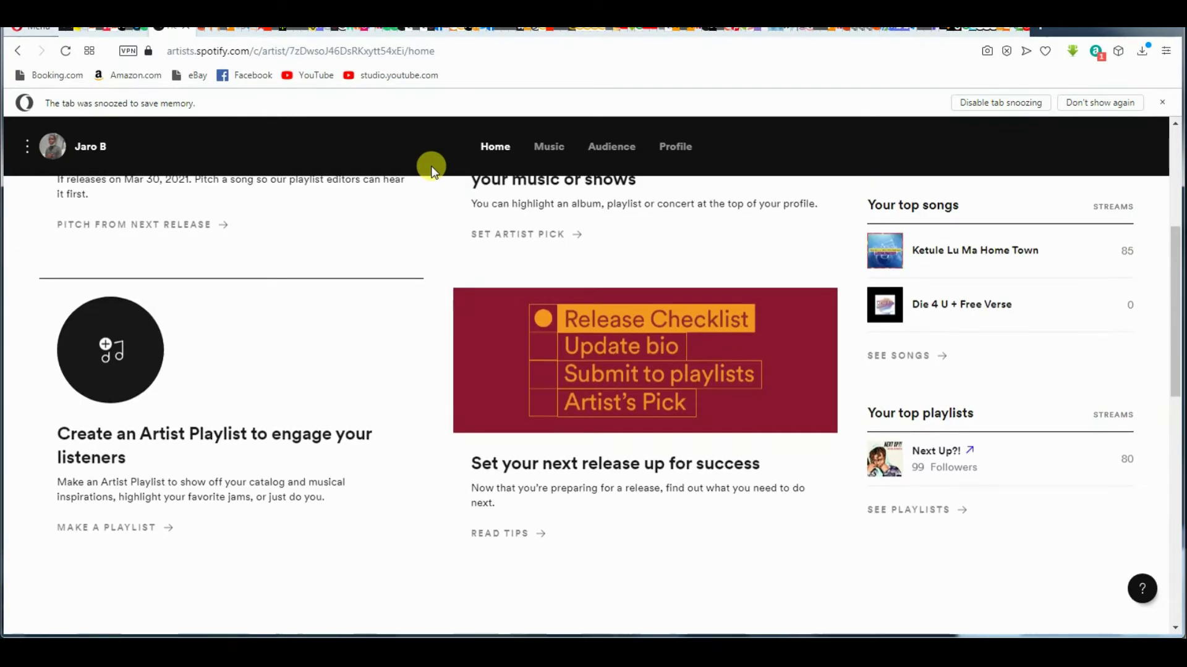
{"action": "scroll", "coordinate": [431, 167], "scroll_direction": "up", "scroll_amount": 2}
{"action": "scroll", "coordinate": [431, 167], "scroll_direction": "up", "scroll_amount": 1}
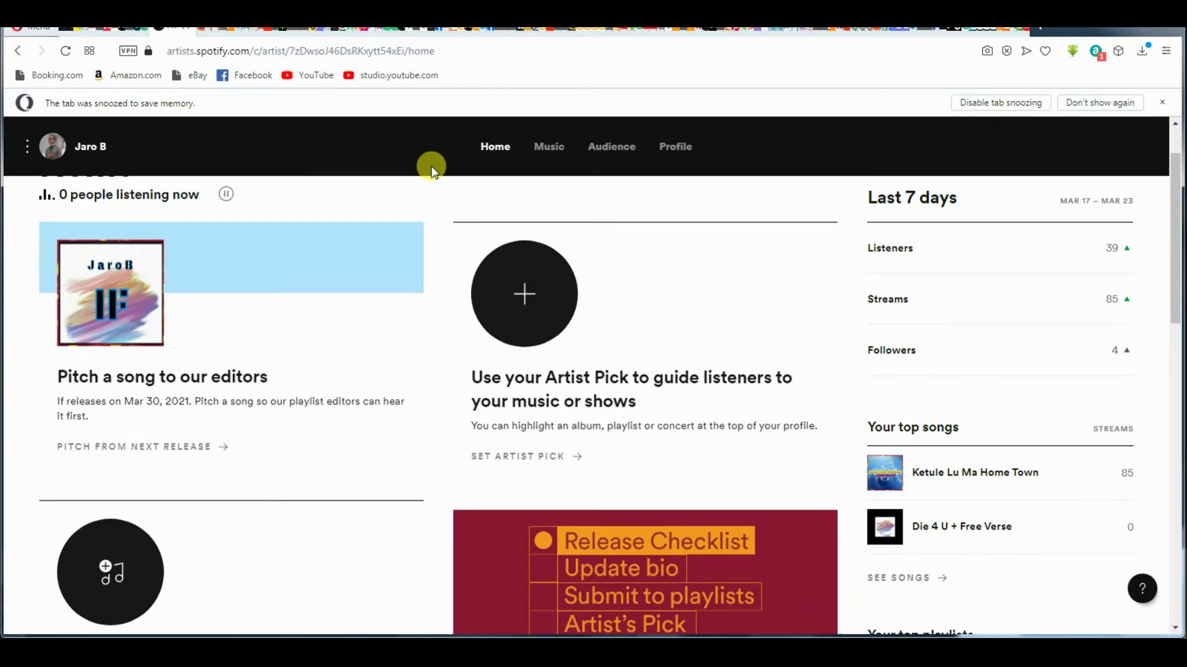
{"action": "scroll", "coordinate": [432, 166], "scroll_direction": "up", "scroll_amount": 1}
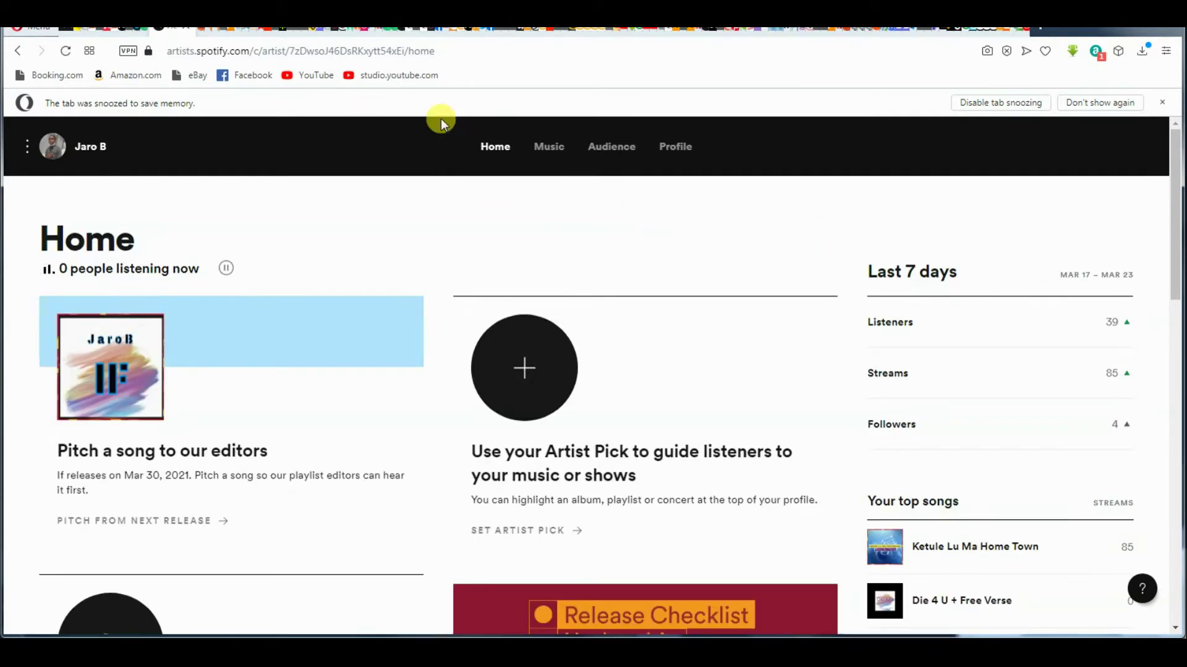
Start a playlist pitch for the upcoming release Nkap and continue with its track to the song details
{"action": "left_click", "coordinate": [550, 148]}
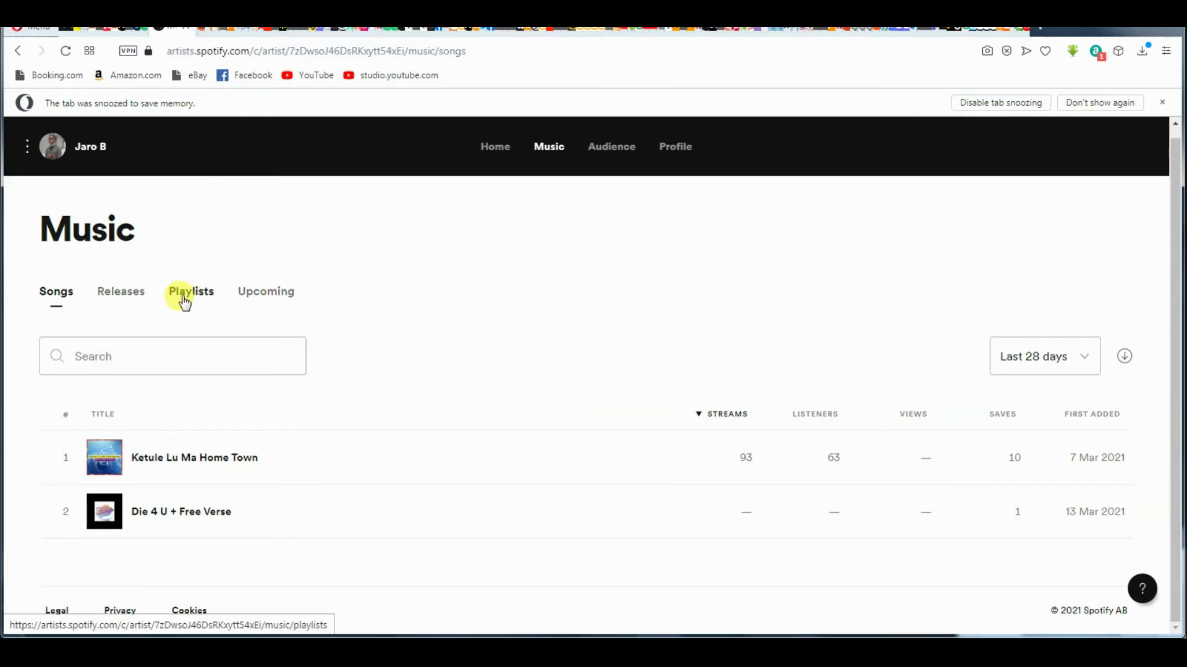
{"action": "left_click", "coordinate": [261, 299]}
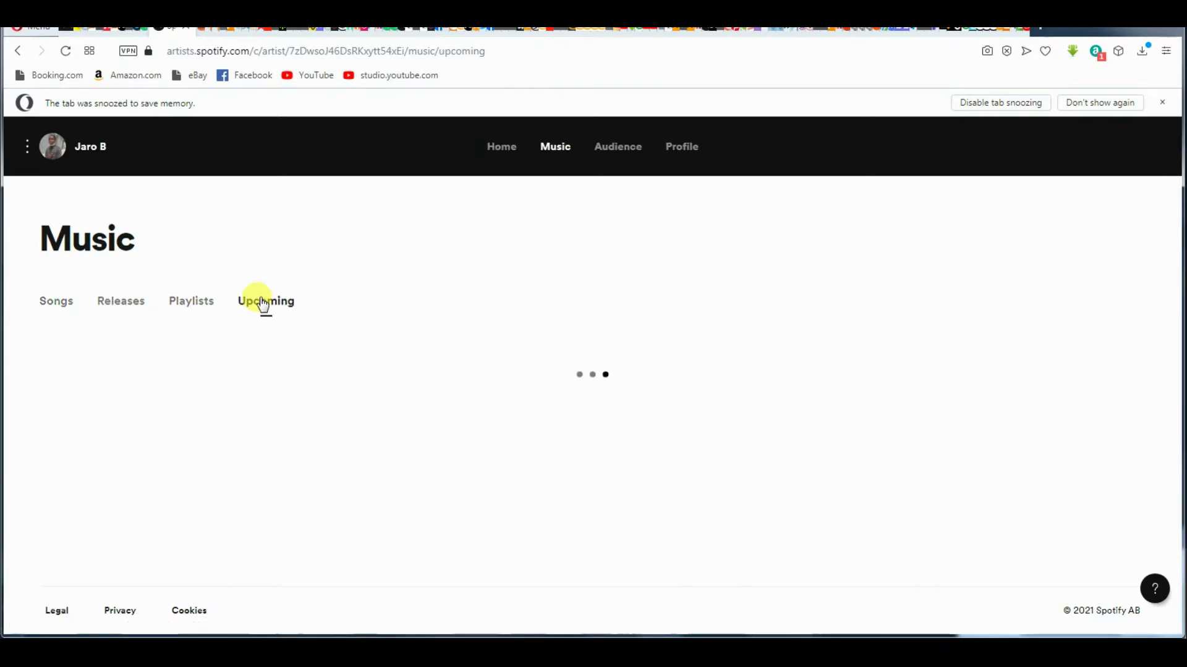
{"action": "scroll", "coordinate": [392, 387], "scroll_direction": "down", "scroll_amount": 2}
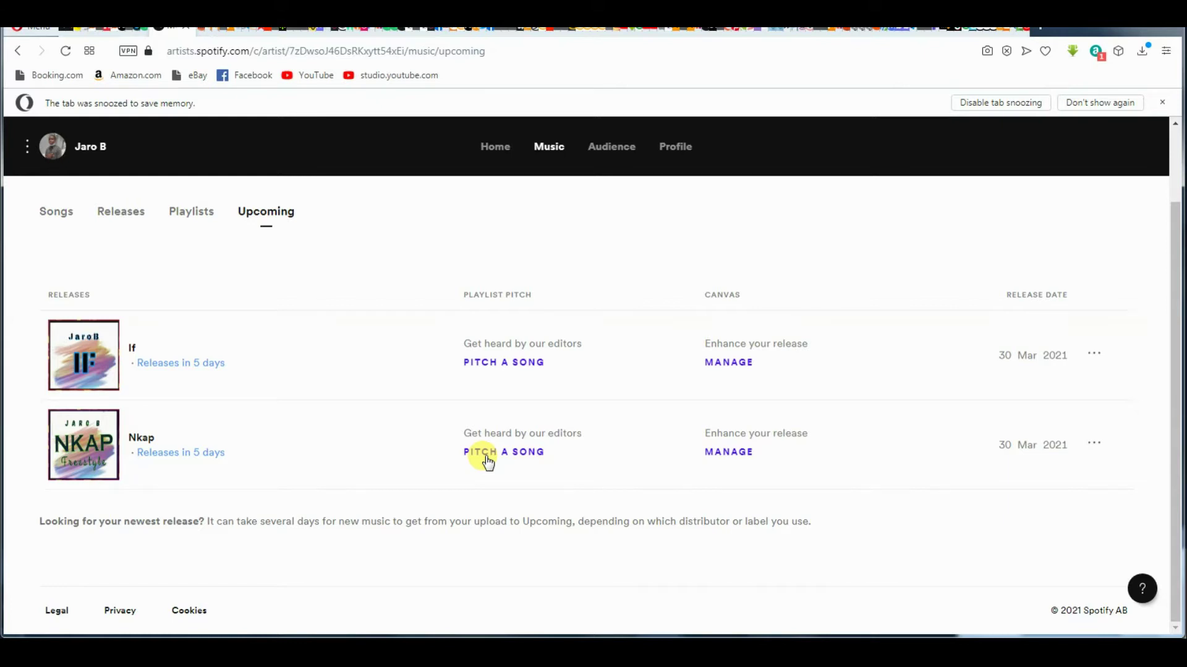
{"action": "left_click", "coordinate": [488, 460]}
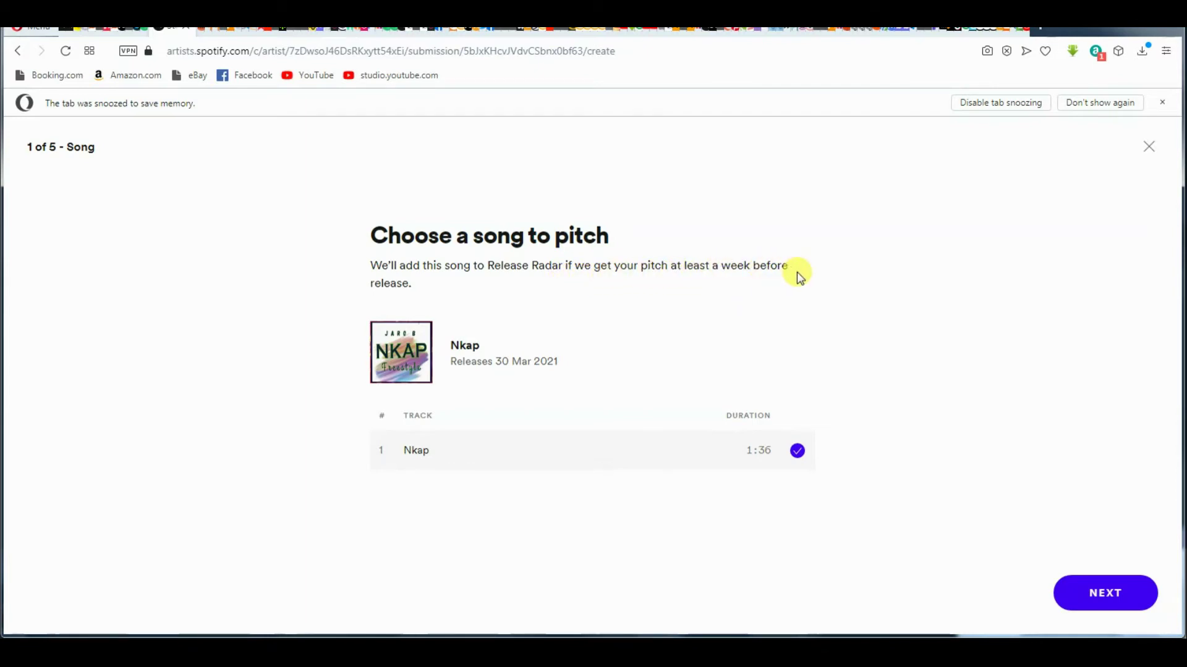
{"action": "left_click", "coordinate": [1081, 596]}
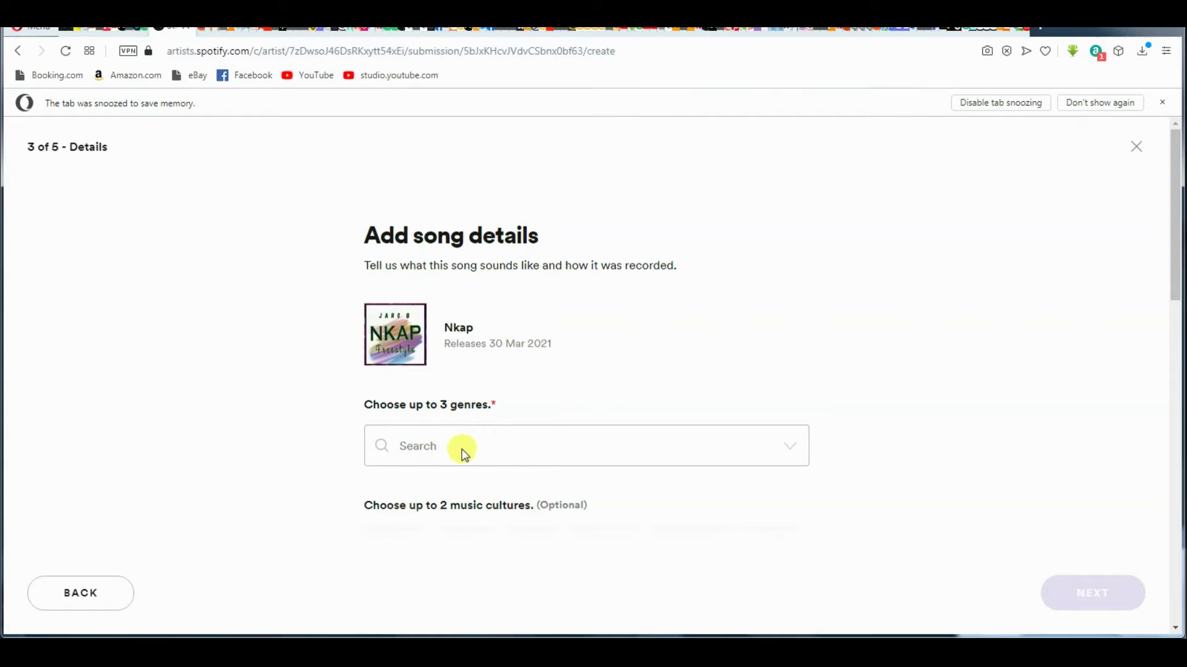
Browse the available genres for the song, from Acoustic and African Music through Caribbean Music, Classical and Country
{"action": "scroll", "coordinate": [462, 446], "scroll_direction": "down", "scroll_amount": 2}
{"action": "scroll", "coordinate": [468, 439], "scroll_direction": "up", "scroll_amount": 1}
{"action": "left_click", "coordinate": [383, 347]}
{"action": "scroll", "coordinate": [472, 355], "scroll_direction": "down", "scroll_amount": 2}
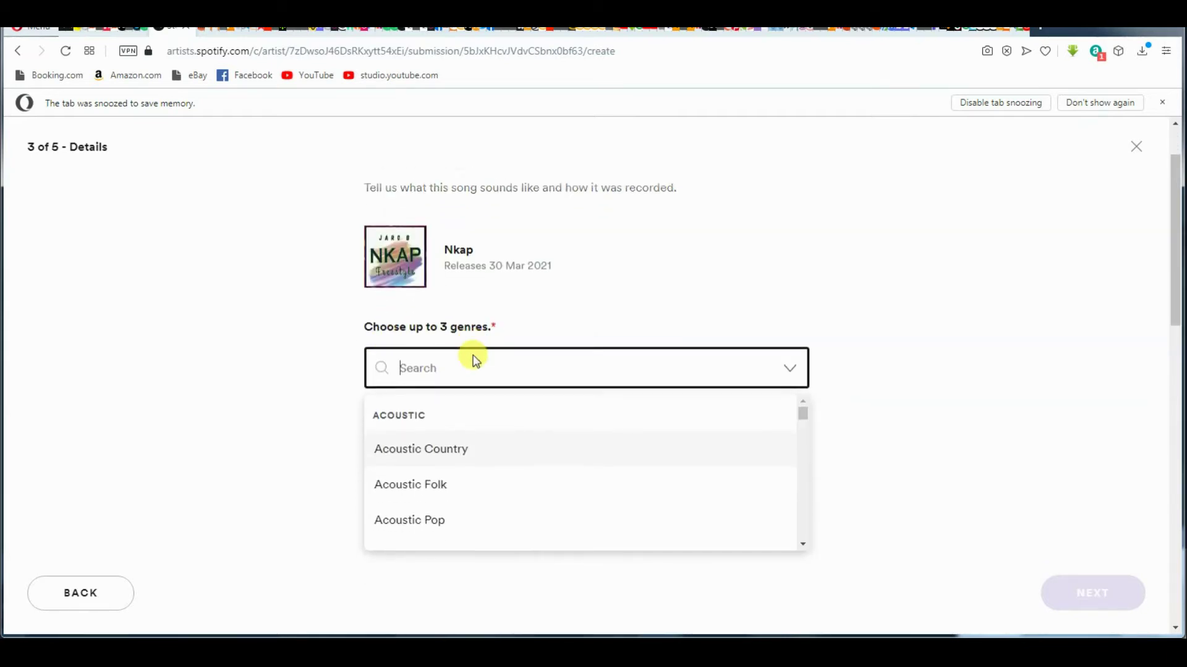
{"action": "scroll", "coordinate": [426, 341], "scroll_direction": "down", "scroll_amount": 1}
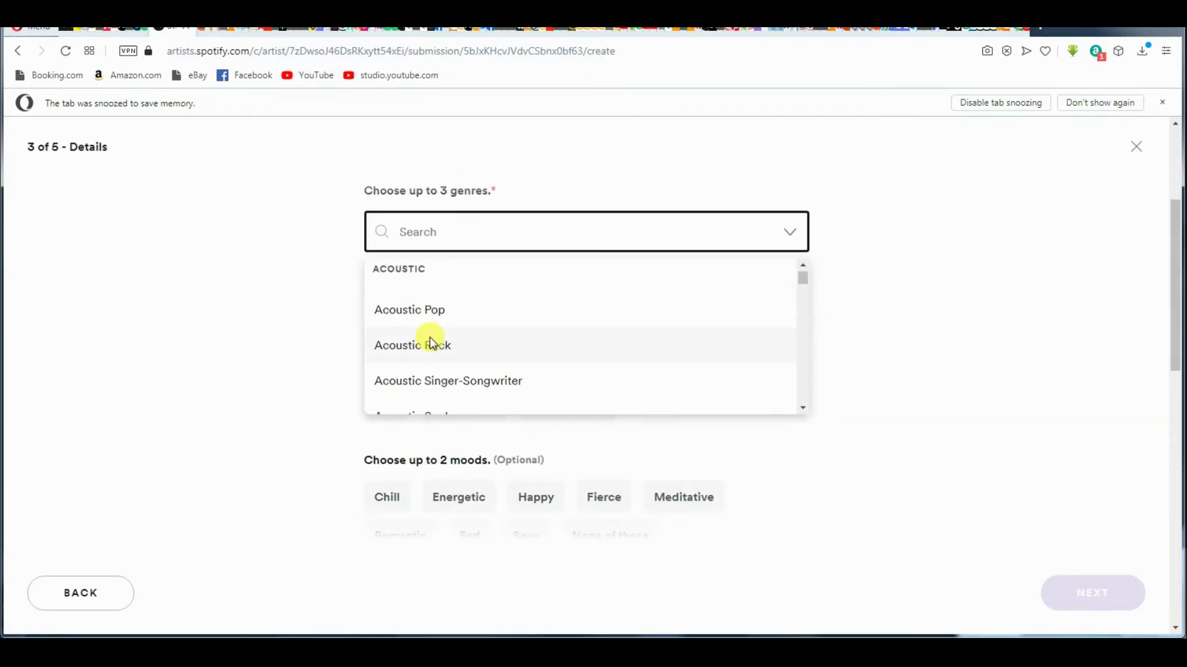
{"action": "scroll", "coordinate": [487, 350], "scroll_direction": "down", "scroll_amount": 3}
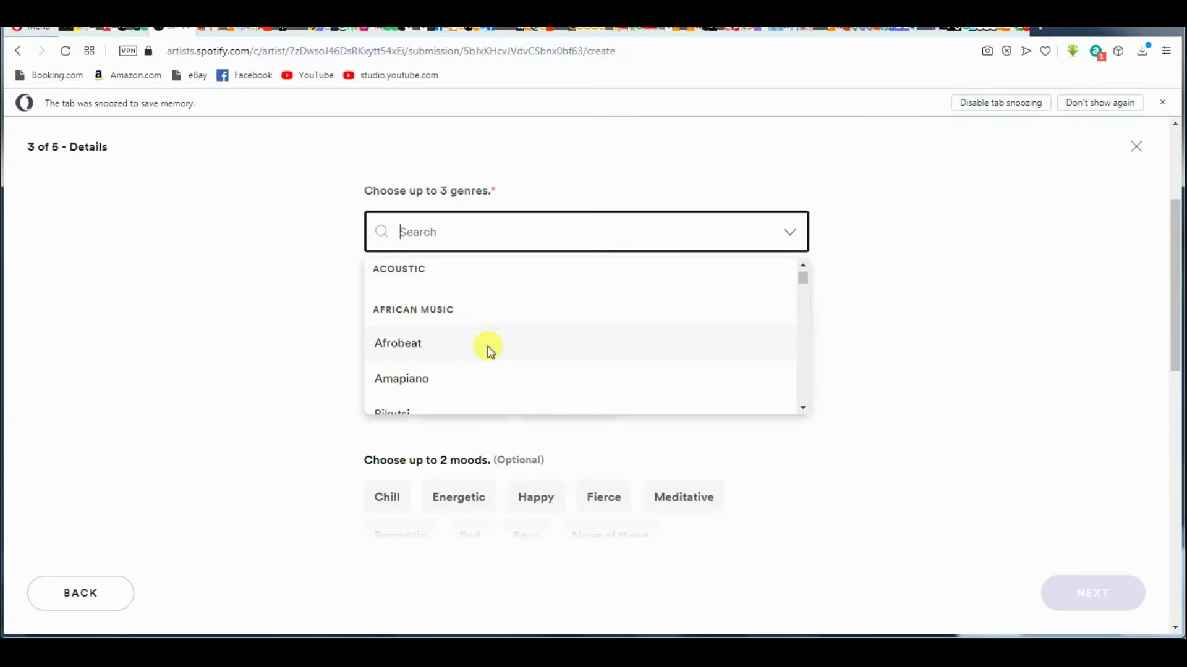
{"action": "scroll", "coordinate": [487, 350], "scroll_direction": "down", "scroll_amount": 1}
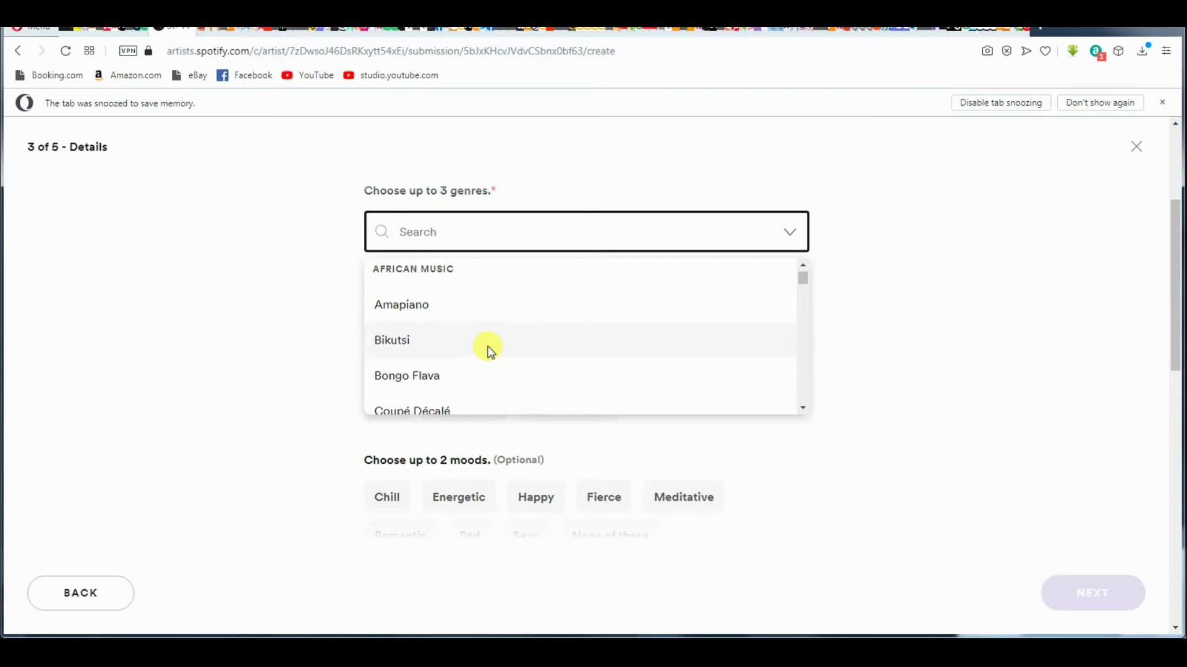
{"action": "scroll", "coordinate": [491, 351], "scroll_direction": "down", "scroll_amount": 2}
{"action": "scroll", "coordinate": [491, 351], "scroll_direction": "down", "scroll_amount": 4}
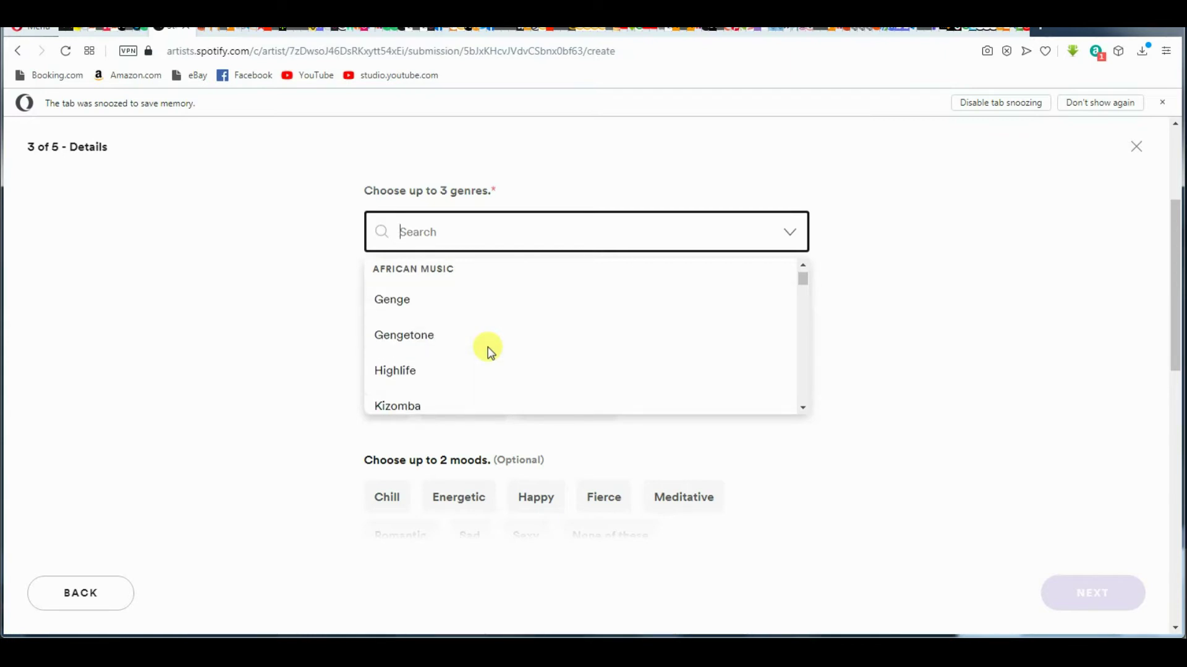
{"action": "scroll", "coordinate": [490, 351], "scroll_direction": "down", "scroll_amount": 10}
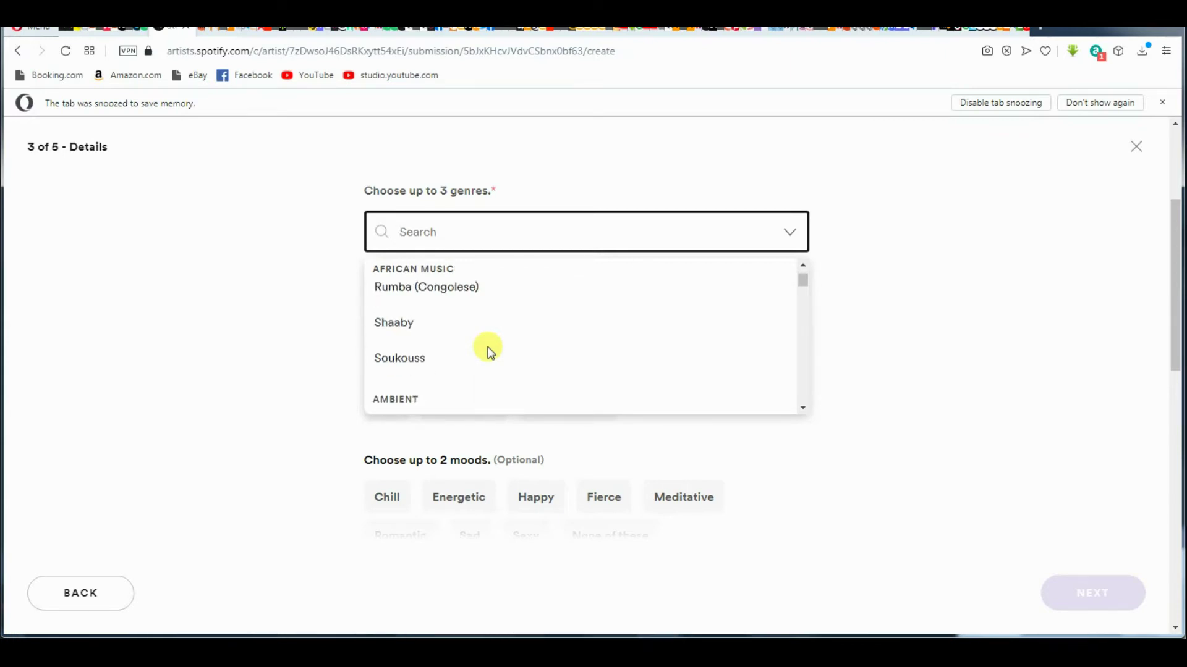
{"action": "scroll", "coordinate": [491, 351], "scroll_direction": "down", "scroll_amount": 12}
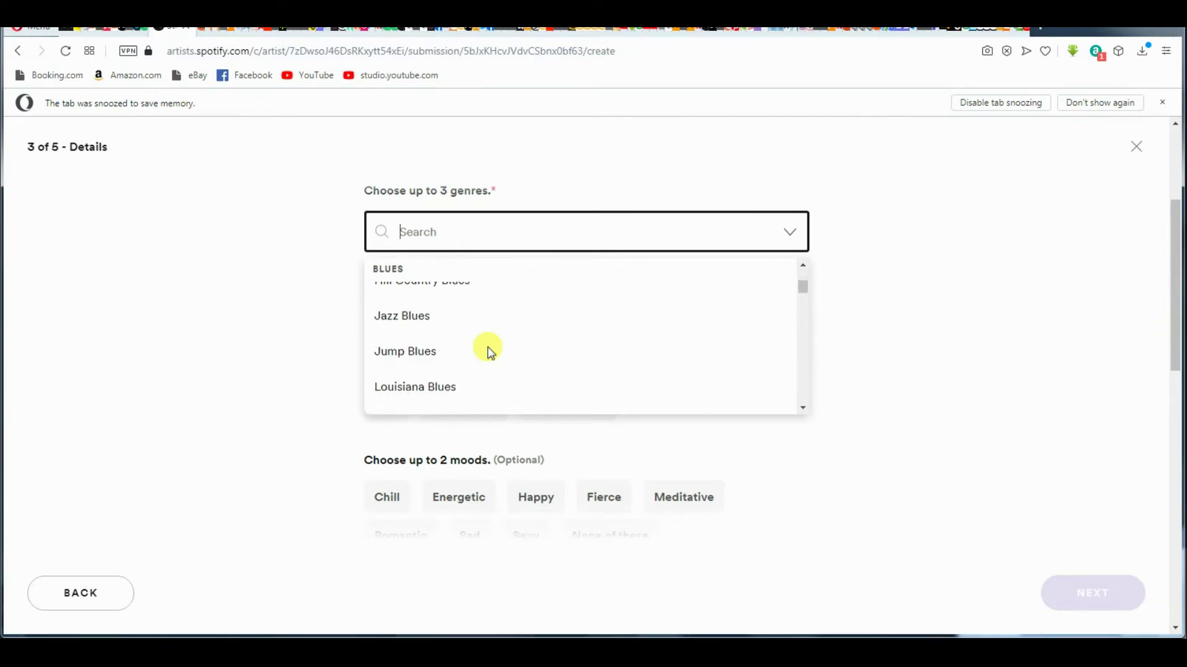
{"action": "scroll", "coordinate": [491, 351], "scroll_direction": "down", "scroll_amount": 8}
{"action": "scroll", "coordinate": [491, 351], "scroll_direction": "down", "scroll_amount": 6}
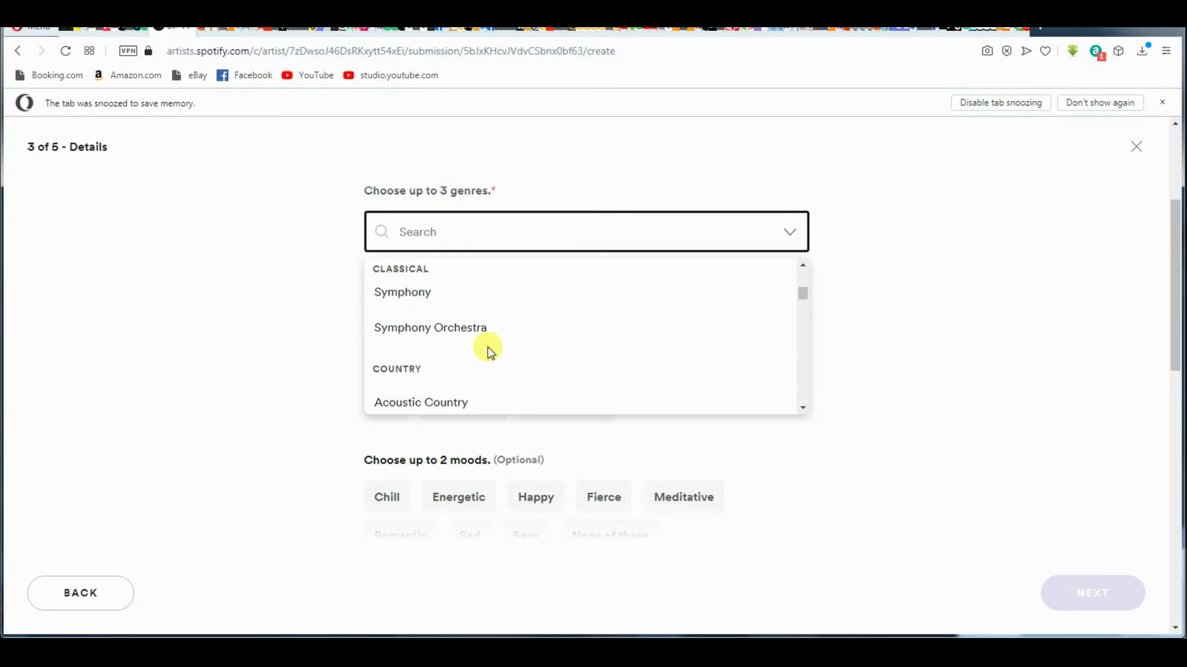
{"action": "scroll", "coordinate": [491, 351], "scroll_direction": "up", "scroll_amount": 8}
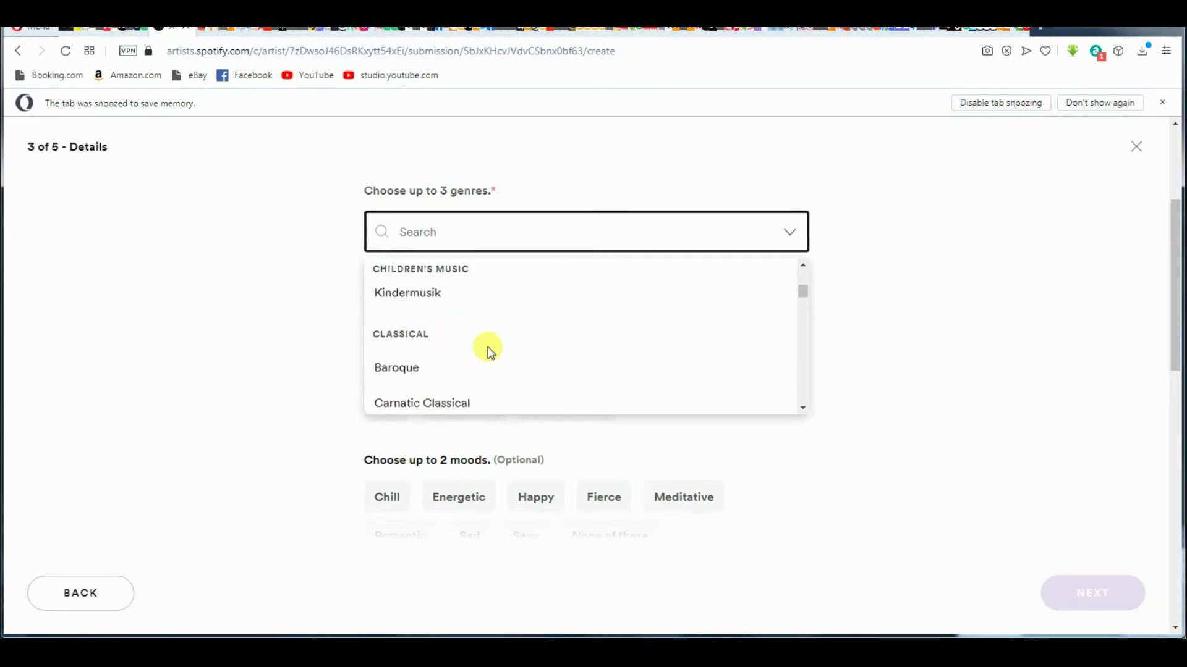
{"action": "scroll", "coordinate": [488, 350], "scroll_direction": "up", "scroll_amount": 5}
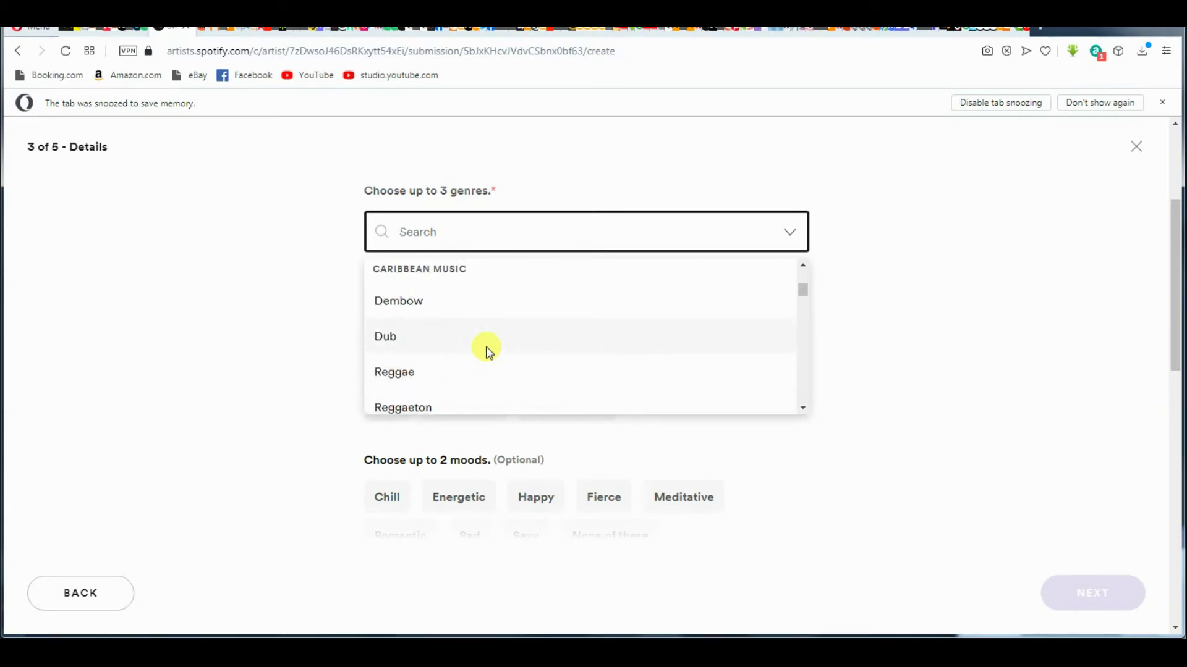
{"action": "scroll", "coordinate": [488, 350], "scroll_direction": "up", "scroll_amount": 1}
{"action": "scroll", "coordinate": [488, 351], "scroll_direction": "down", "scroll_amount": 4}
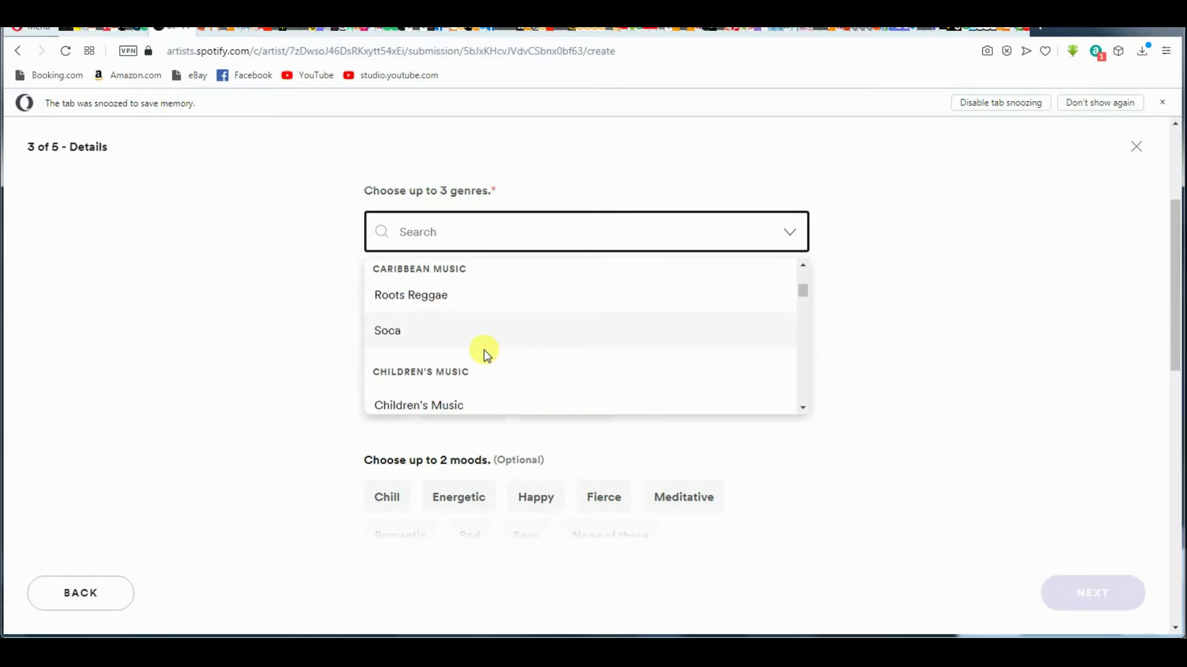
Add Hip-Hop, Rap and Trap as the song's three genres
{"action": "type", "text": "hip"}
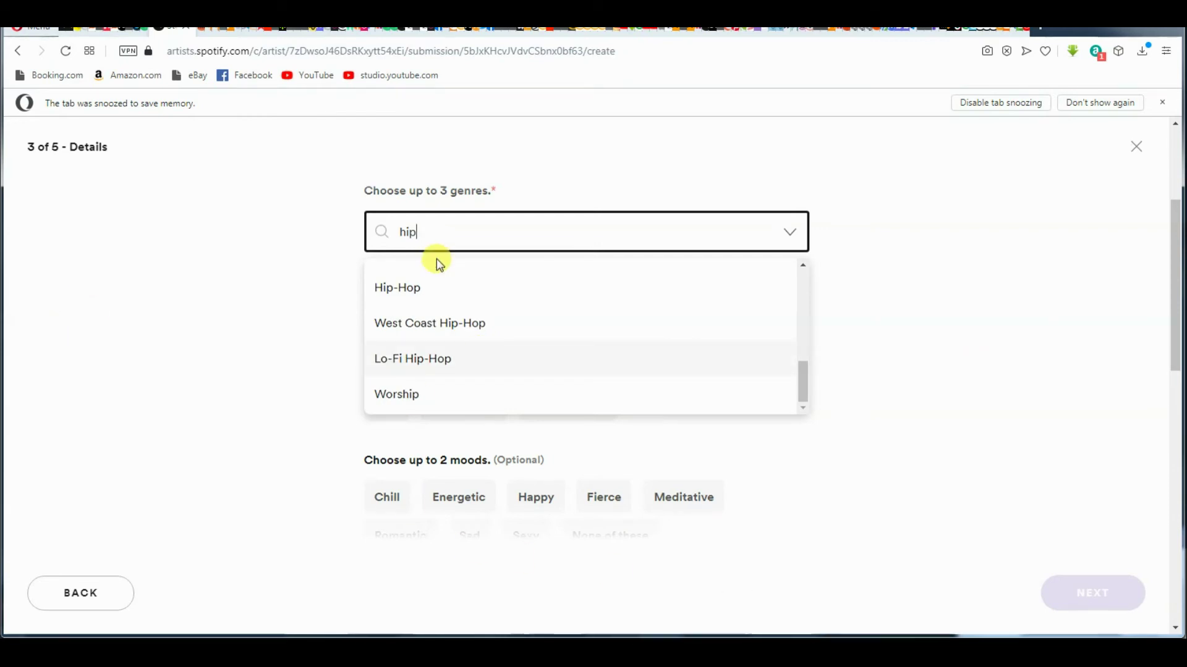
{"action": "left_click", "coordinate": [396, 291]}
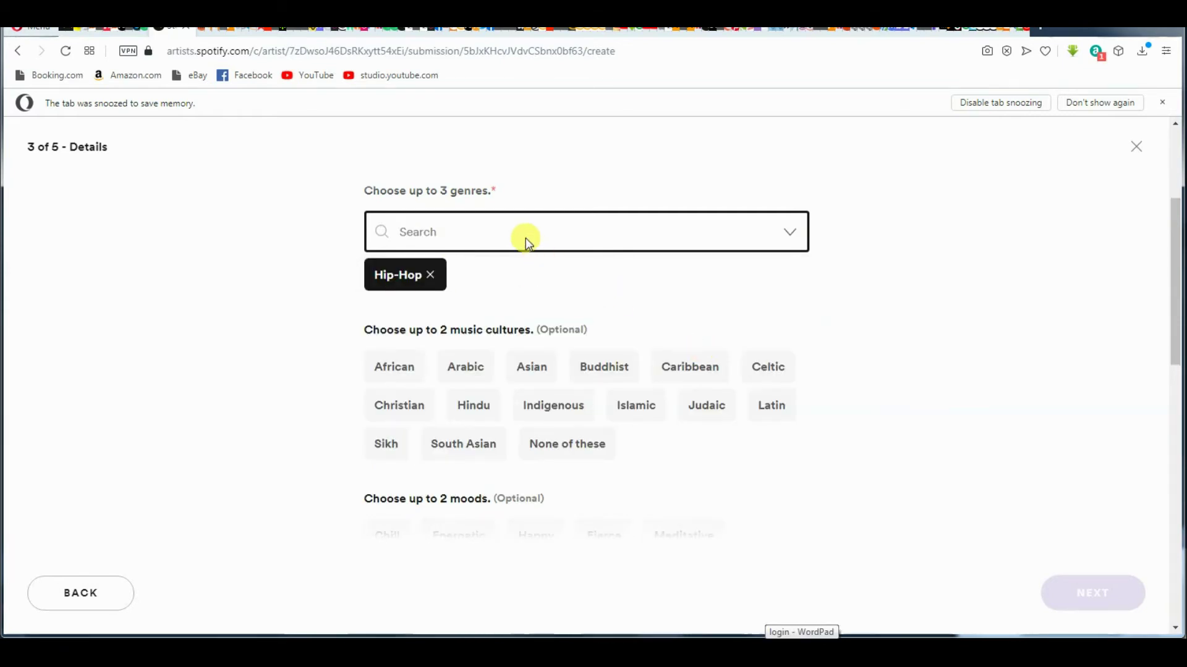
{"action": "left_click", "coordinate": [510, 239]}
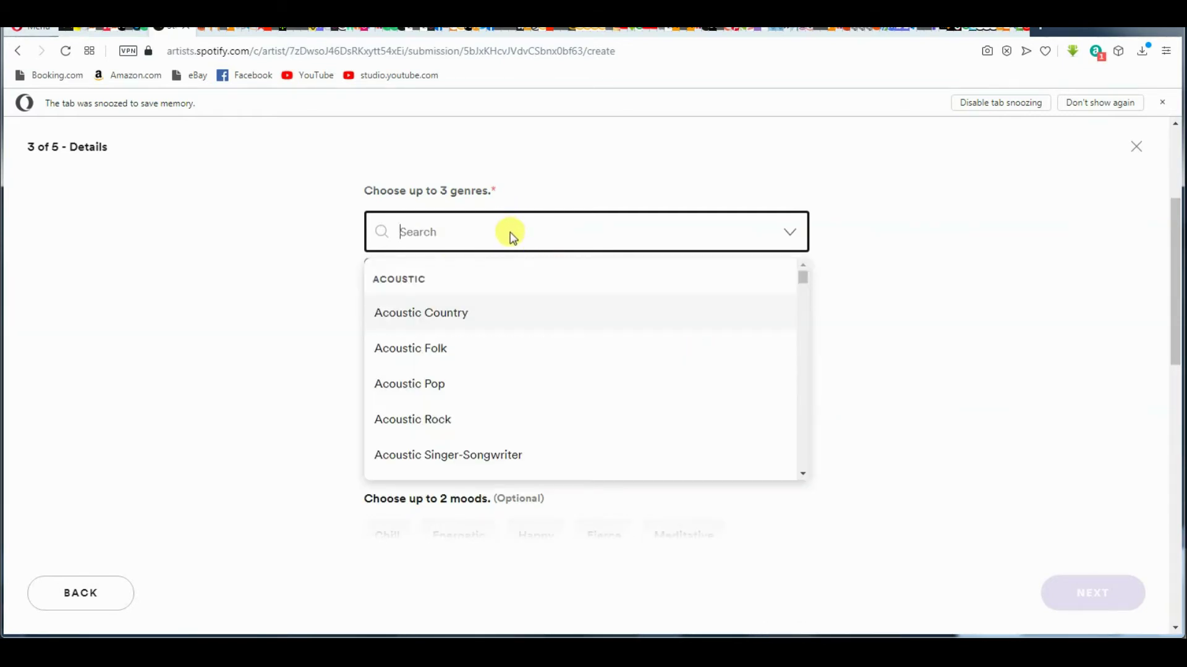
{"action": "type", "text": "ra"}
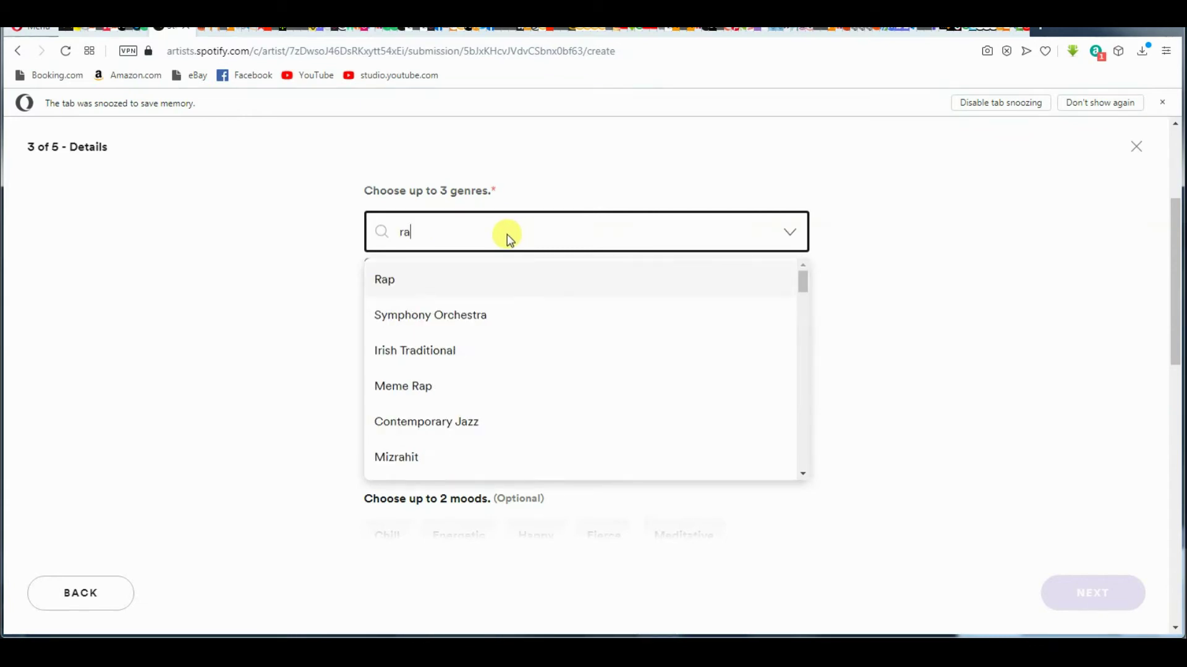
{"action": "left_click", "coordinate": [436, 287]}
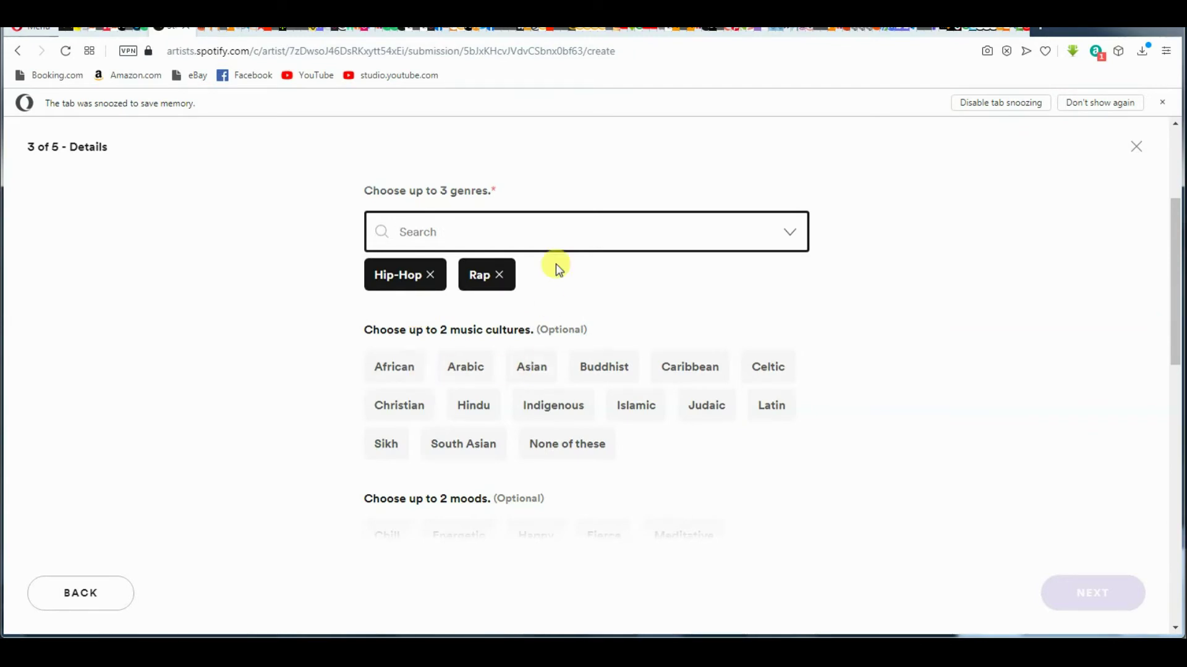
{"action": "left_click", "coordinate": [553, 231]}
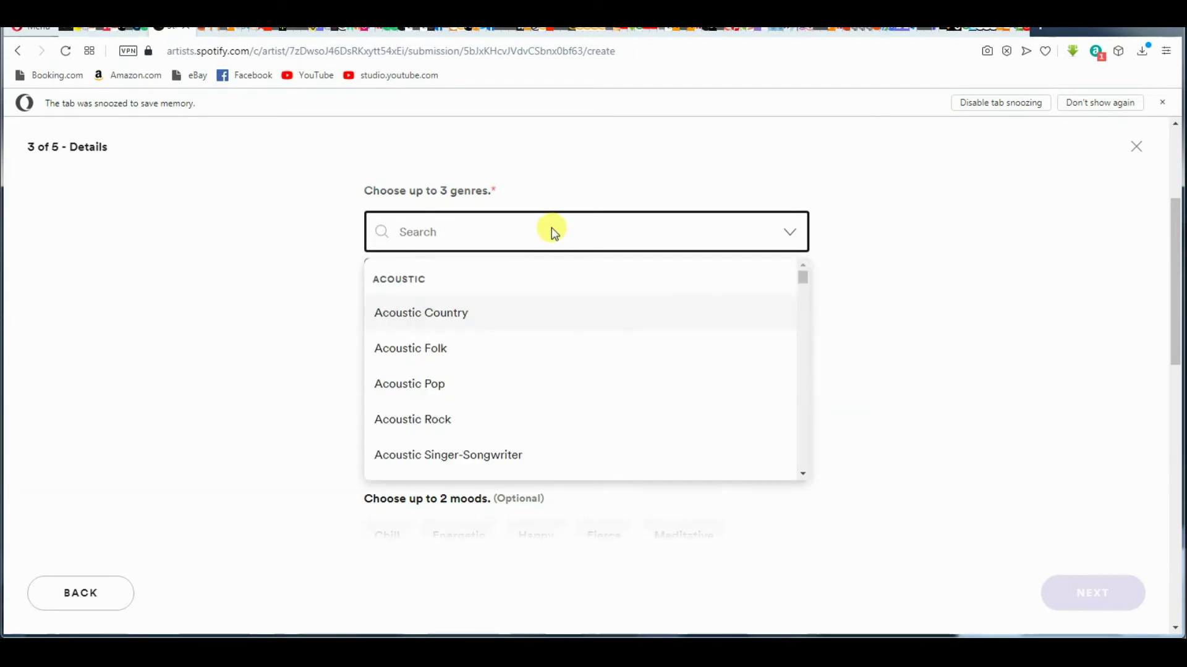
{"action": "type", "text": "tra"}
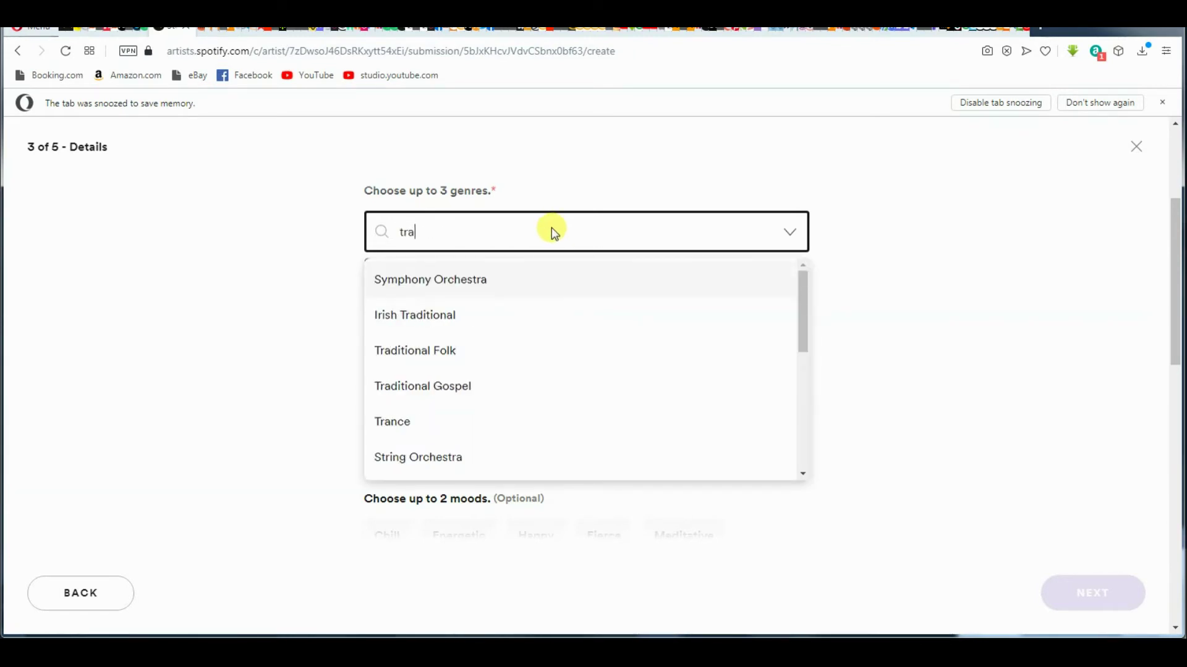
{"action": "type", "text": "p"}
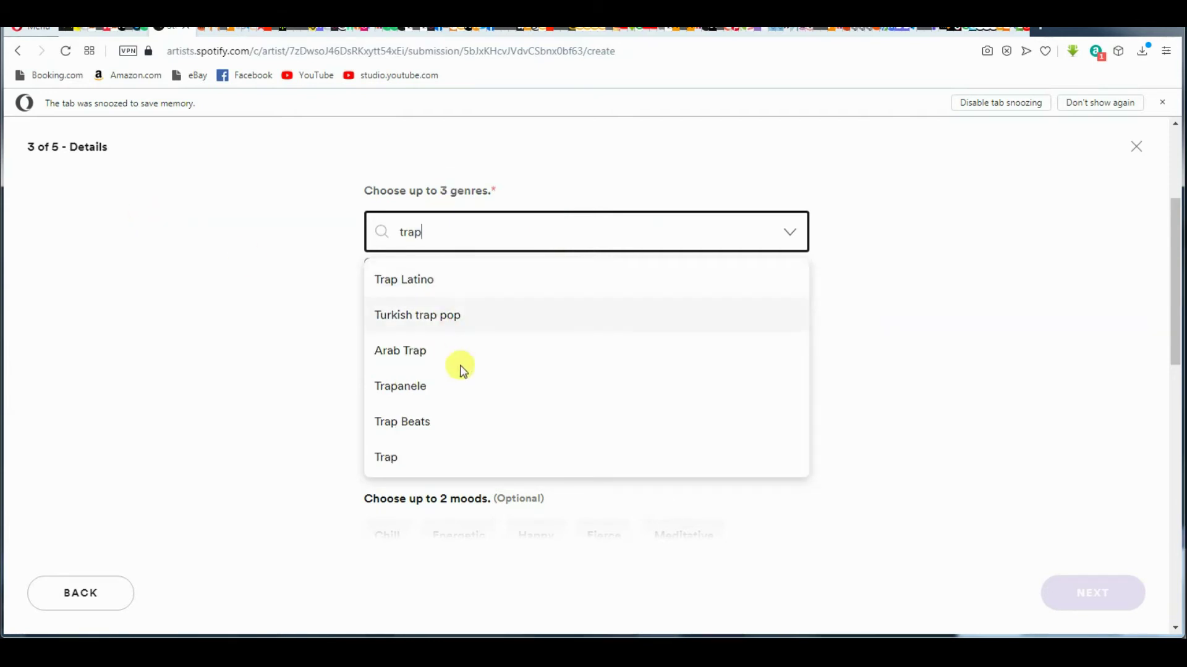
{"action": "left_click", "coordinate": [399, 461]}
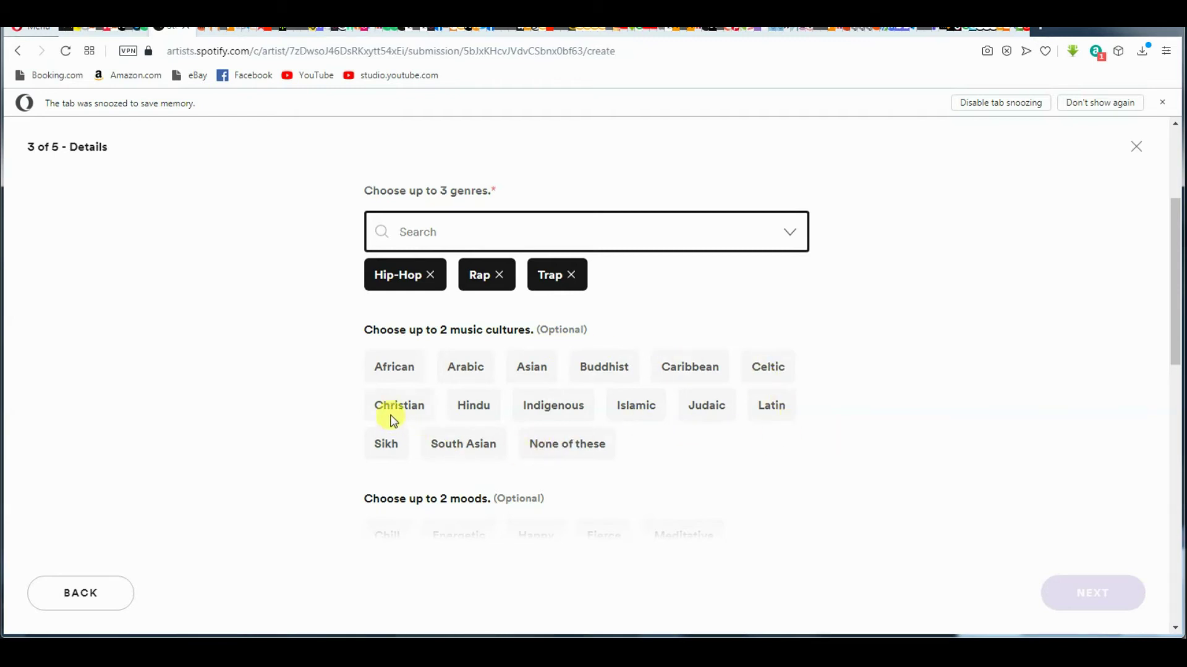
Choose African and Latin as the song's music cultures, and Happy and Chill as its moods
{"action": "left_click", "coordinate": [393, 368]}
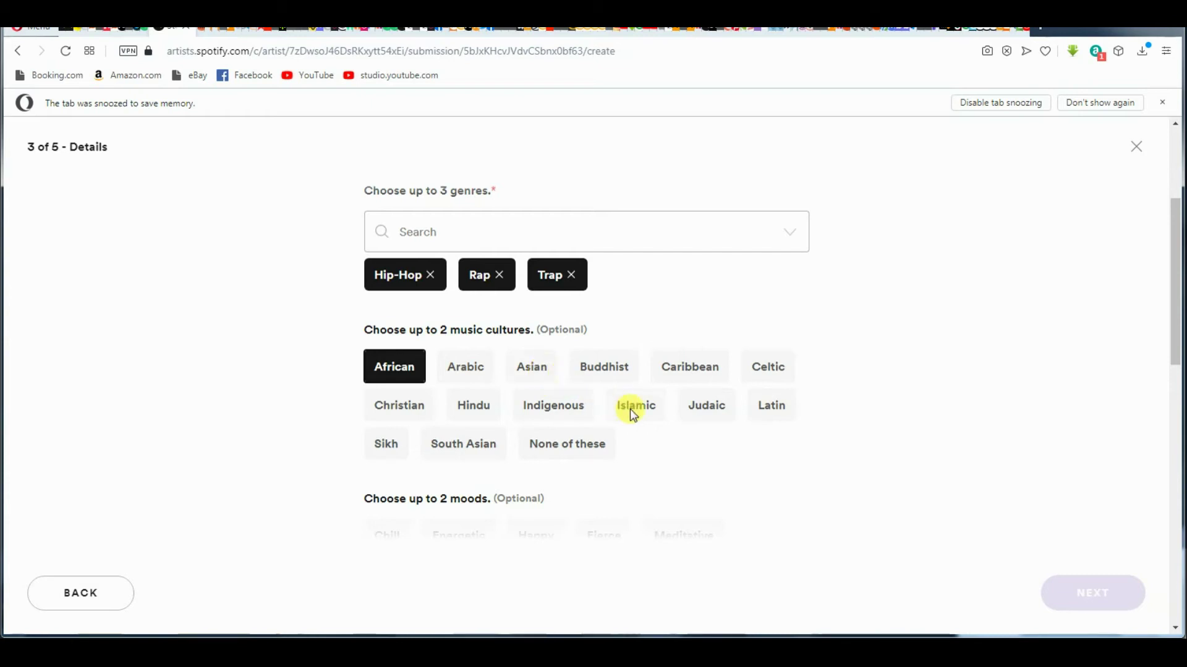
{"action": "left_click", "coordinate": [777, 404]}
{"action": "scroll", "coordinate": [558, 435], "scroll_direction": "down", "scroll_amount": 2}
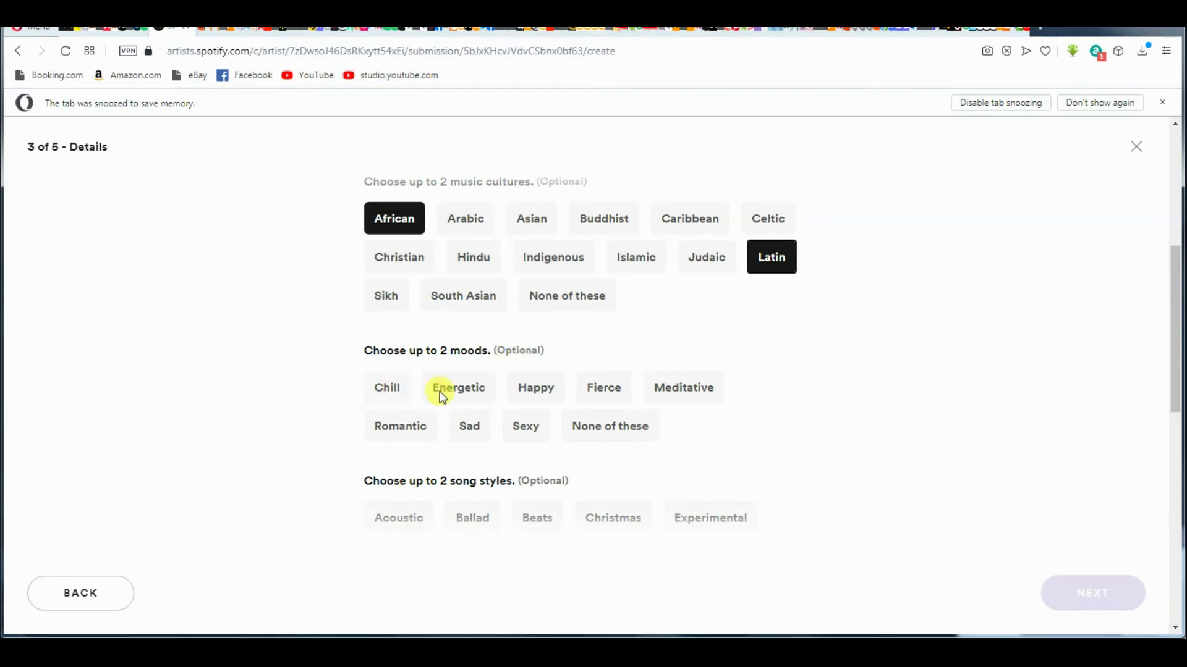
{"action": "left_click", "coordinate": [537, 388]}
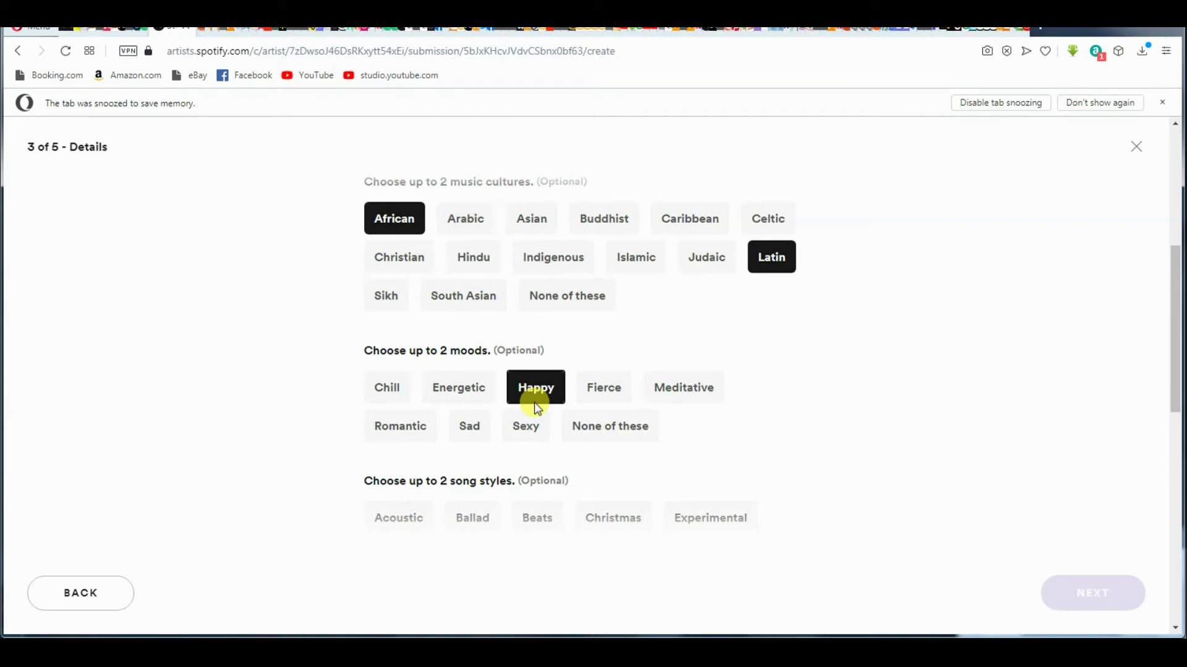
{"action": "left_click", "coordinate": [386, 403]}
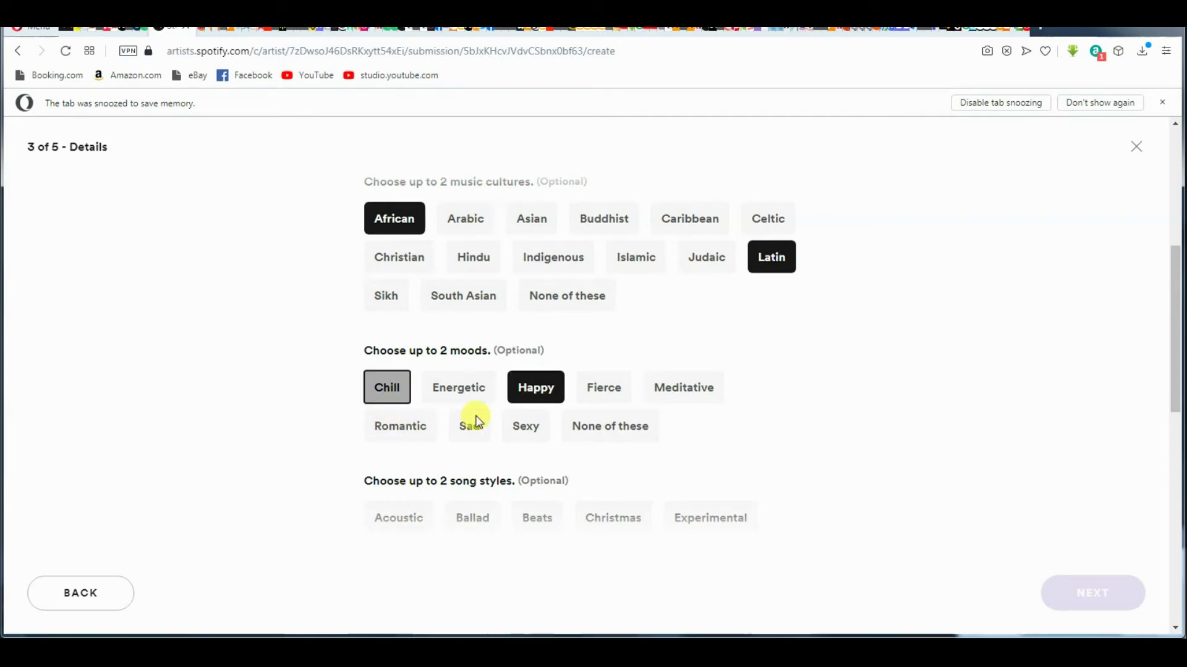
{"action": "scroll", "coordinate": [476, 421], "scroll_direction": "down", "scroll_amount": 3}
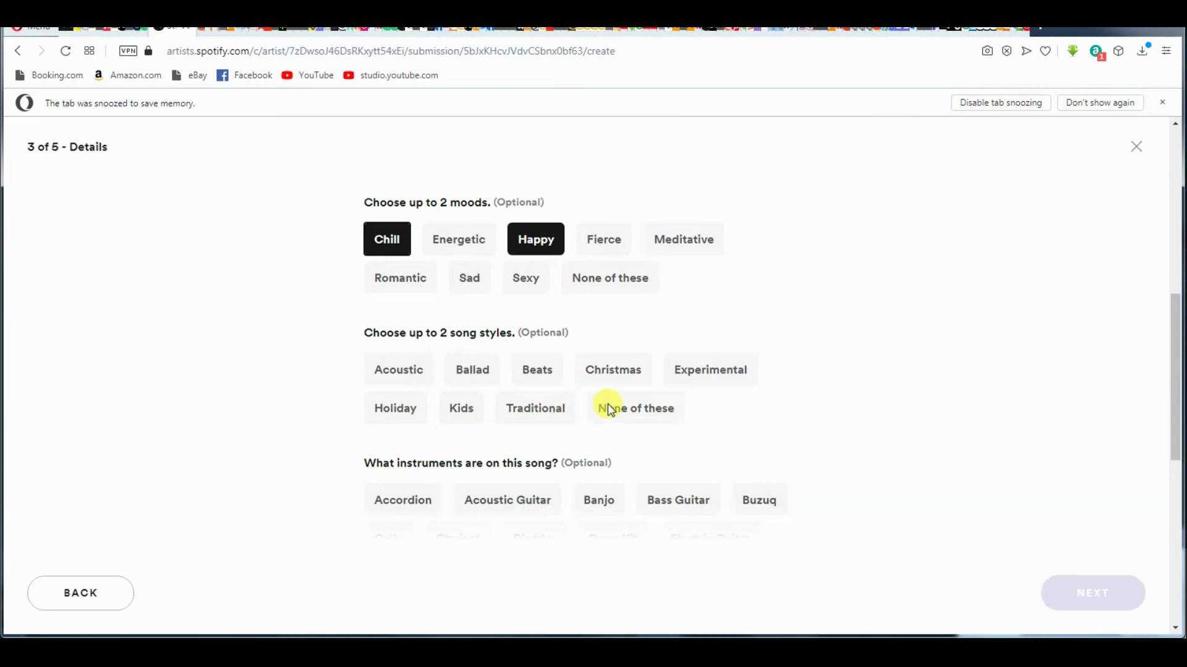
Set the song style to None of these and look through the optional instrument choices
{"action": "left_click", "coordinate": [630, 411]}
{"action": "scroll", "coordinate": [515, 414], "scroll_direction": "down", "scroll_amount": 1}
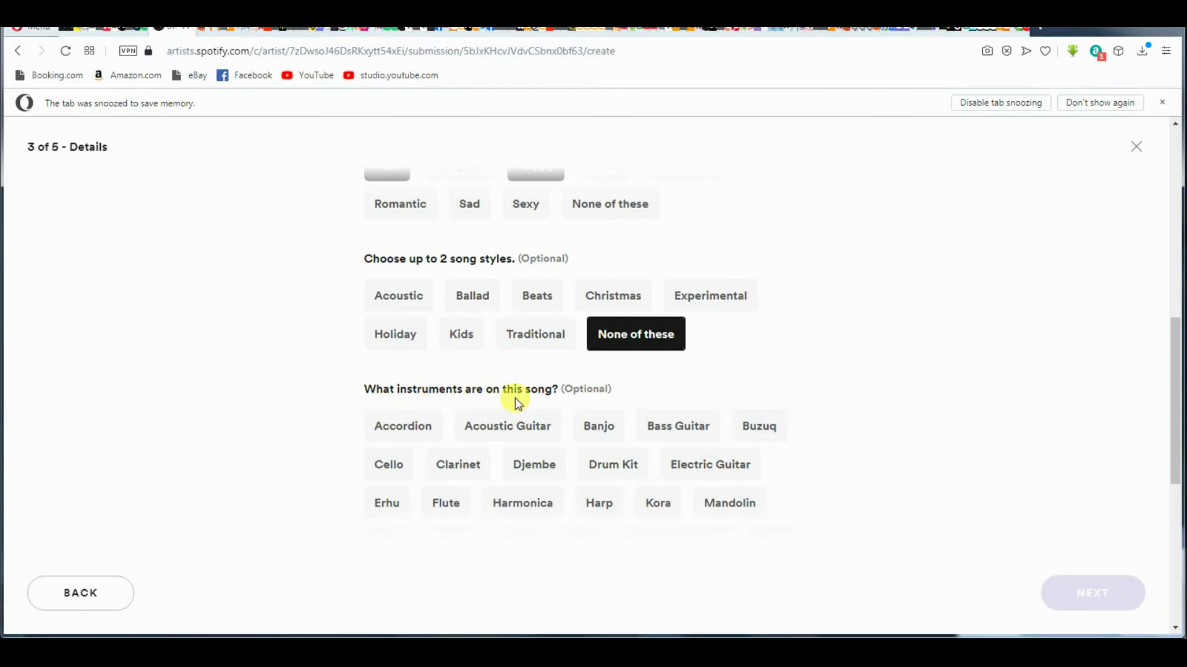
{"action": "scroll", "coordinate": [512, 401], "scroll_direction": "down", "scroll_amount": 1}
{"action": "scroll", "coordinate": [574, 391], "scroll_direction": "down", "scroll_amount": 1}
{"action": "scroll", "coordinate": [574, 397], "scroll_direction": "down", "scroll_amount": 1}
{"action": "scroll", "coordinate": [574, 397], "scroll_direction": "up", "scroll_amount": 2}
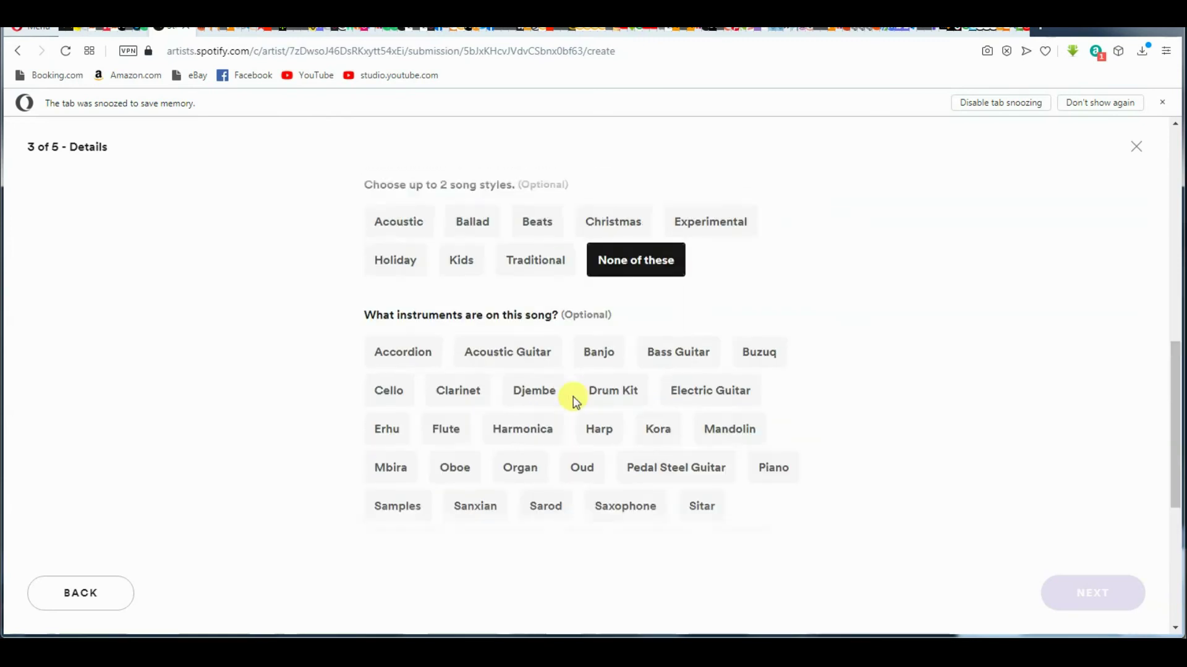
Mark the song as not a cover, not a remix and not an instrumental, with Studio as its recording type
{"action": "scroll", "coordinate": [574, 400], "scroll_direction": "down", "scroll_amount": 2}
{"action": "scroll", "coordinate": [574, 400], "scroll_direction": "down", "scroll_amount": 1}
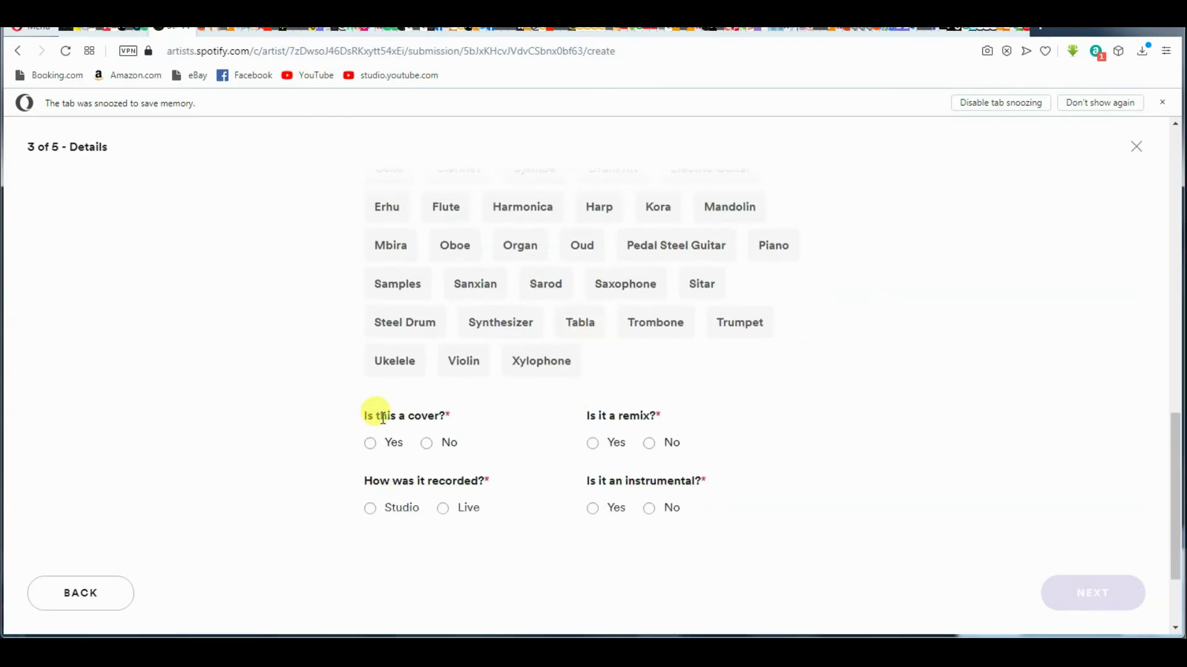
{"action": "left_click", "coordinate": [427, 443]}
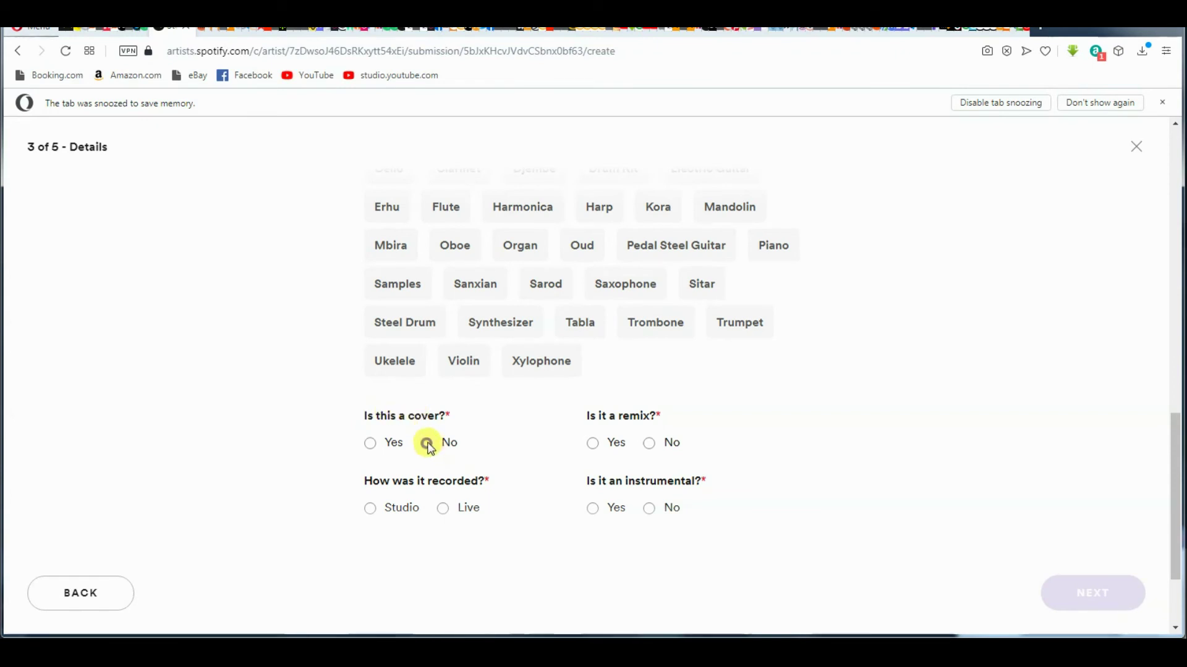
{"action": "left_click", "coordinate": [649, 443]}
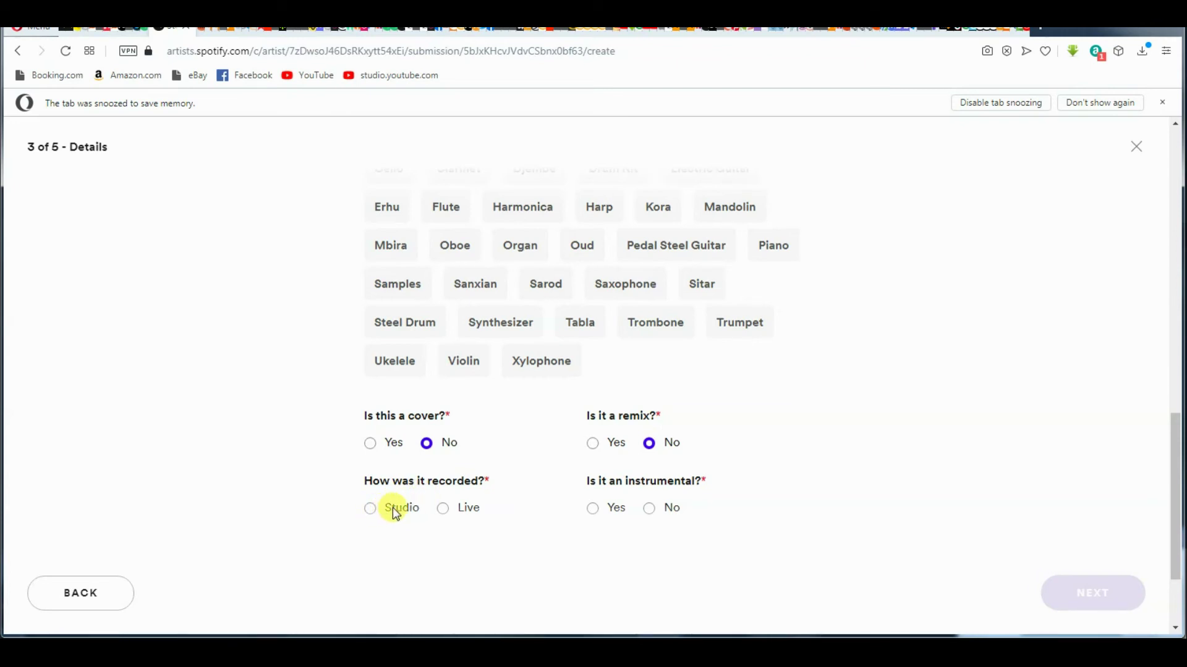
{"action": "scroll", "coordinate": [590, 426], "scroll_direction": "down", "scroll_amount": 2}
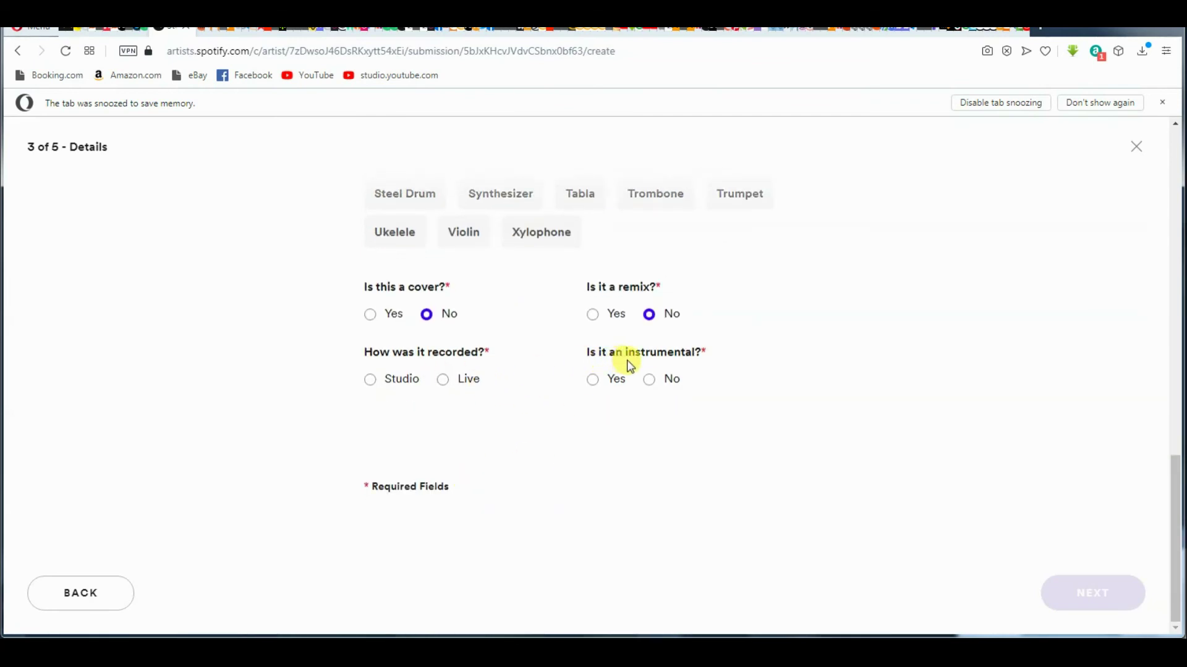
{"action": "left_click", "coordinate": [650, 379]}
{"action": "left_click", "coordinate": [370, 380]}
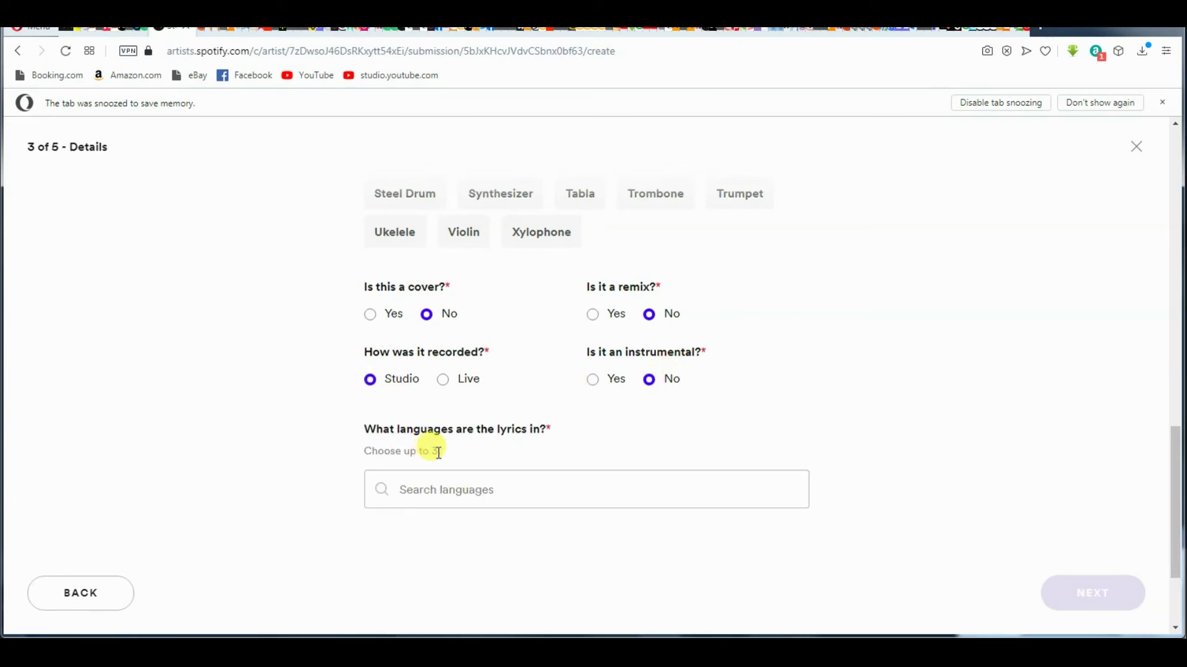
Add English as the language of the lyrics and continue to the description page
{"action": "scroll", "coordinate": [438, 453], "scroll_direction": "down", "scroll_amount": 1}
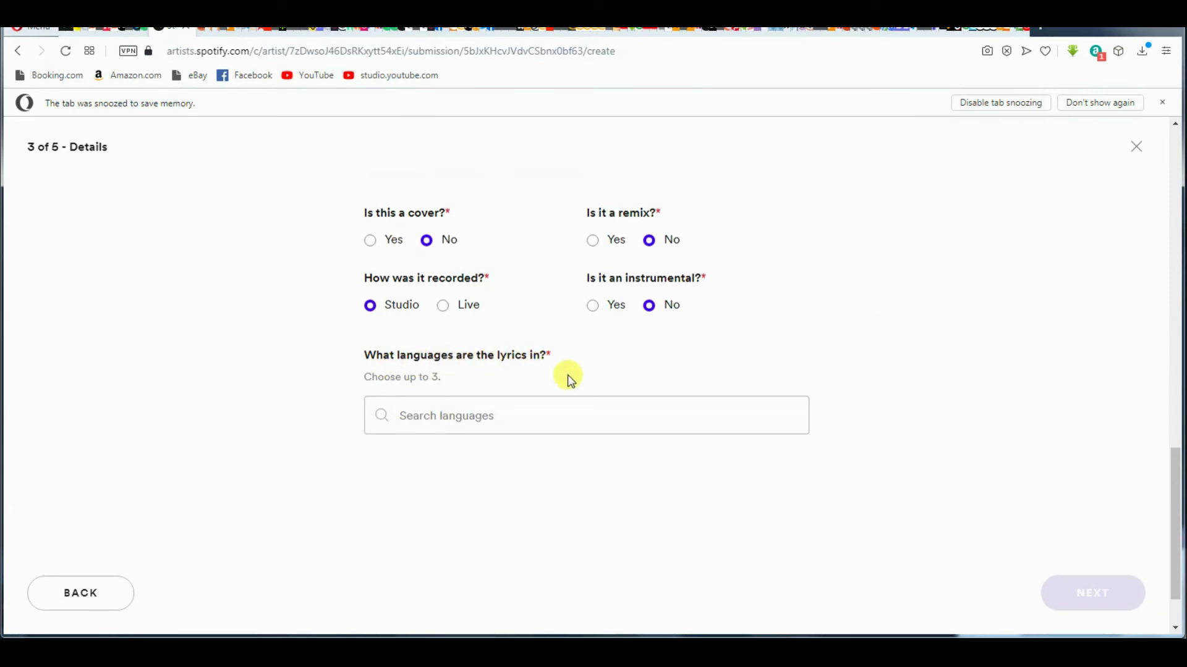
{"action": "left_click", "coordinate": [529, 403]}
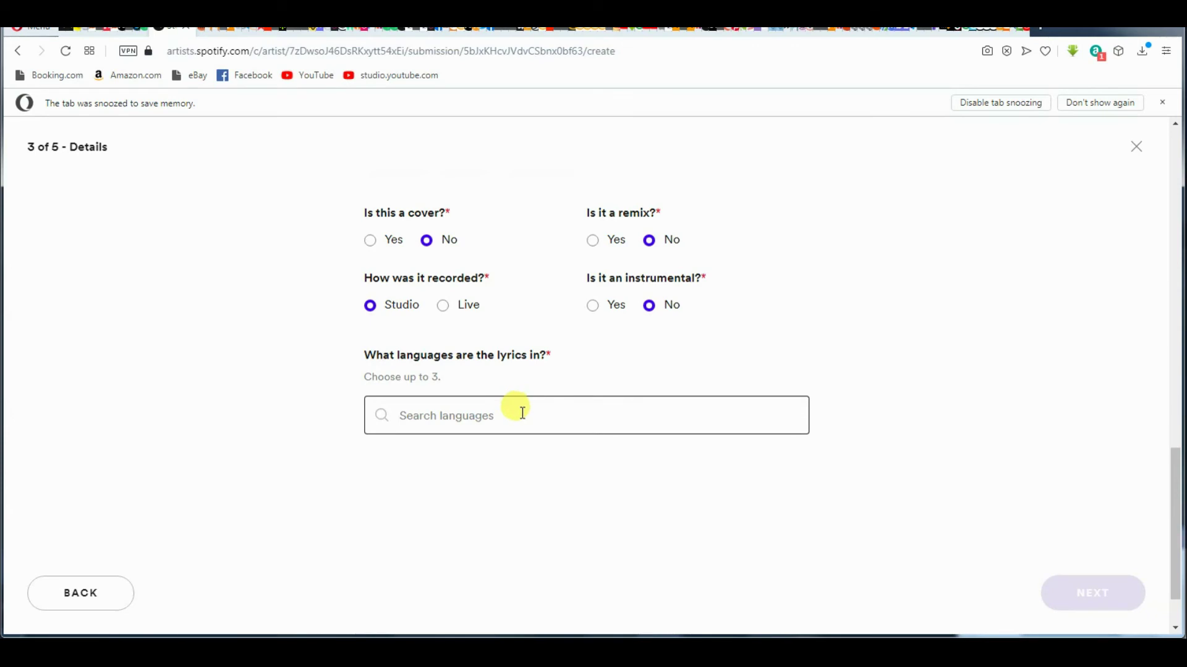
{"action": "type", "text": "eng"}
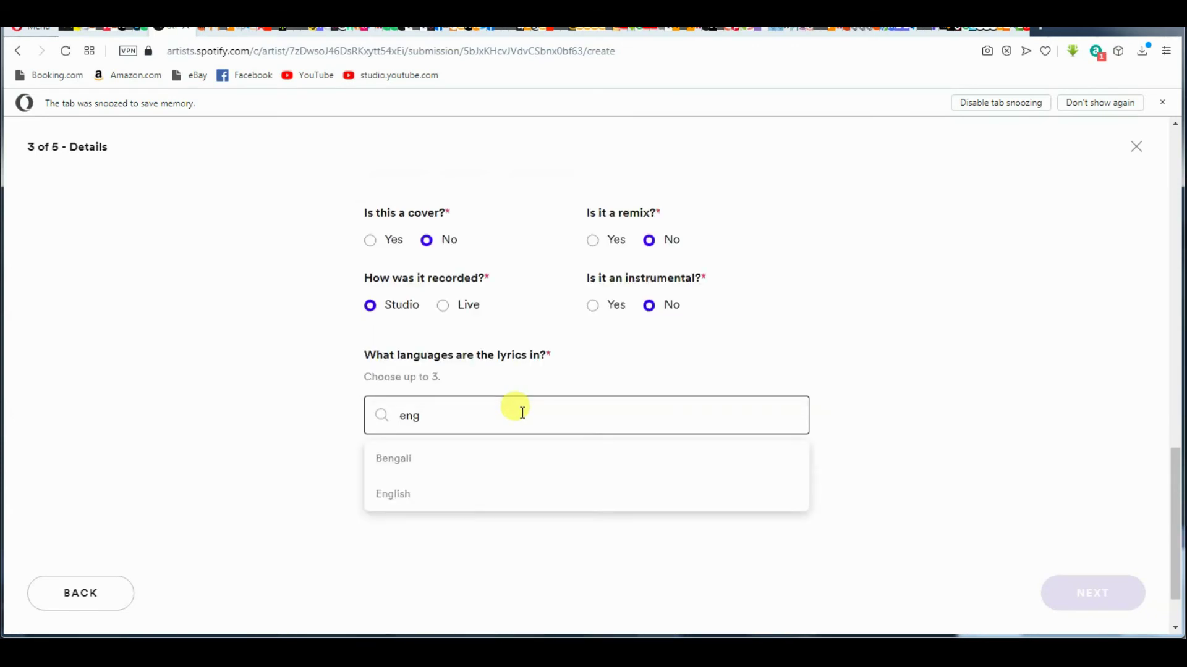
{"action": "type", "text": "li"}
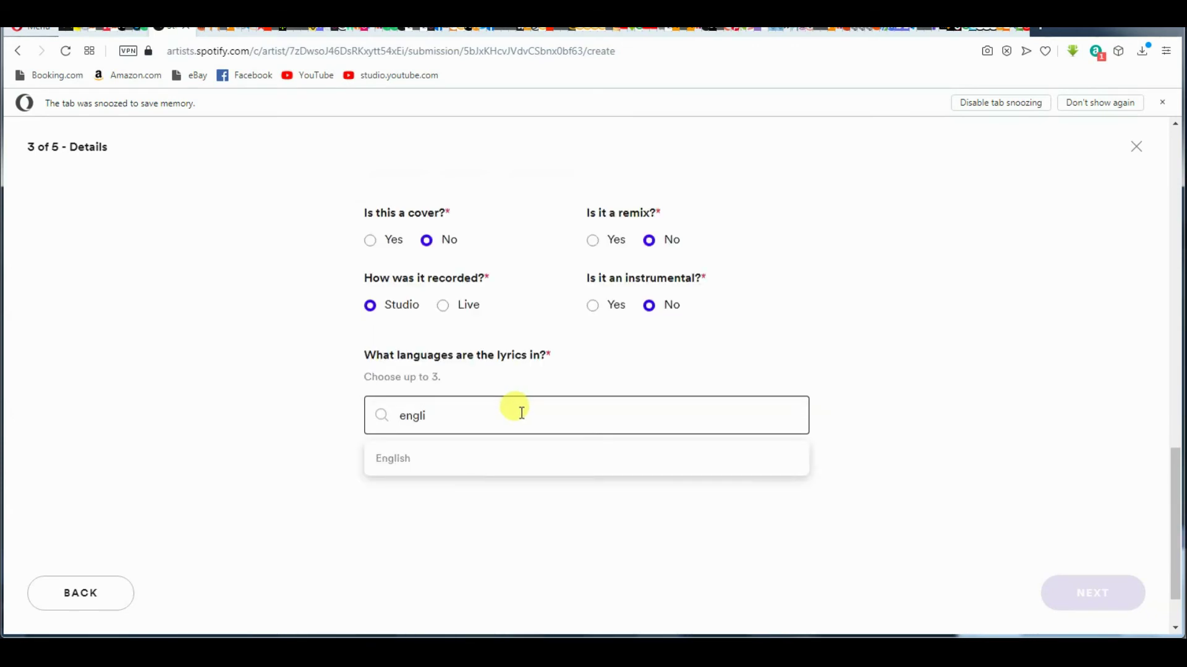
{"action": "left_click", "coordinate": [450, 454]}
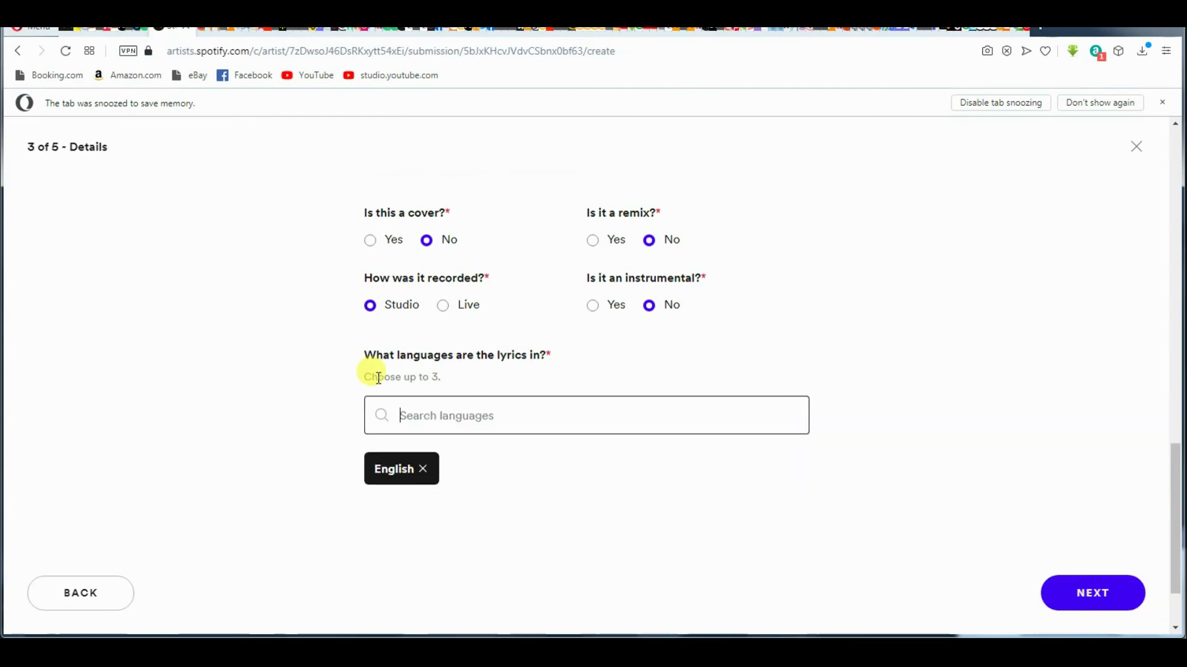
{"action": "left_click", "coordinate": [1093, 587]}
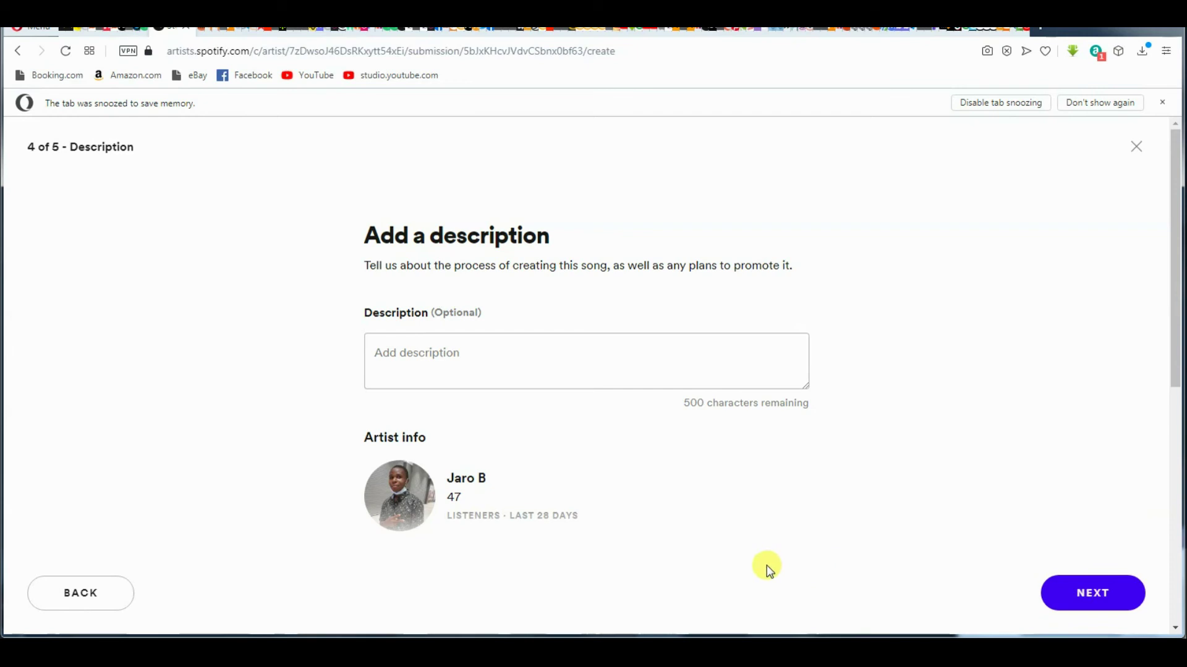
Look over the artist info and top cities, leave the optional description empty and continue to the review page
{"action": "scroll", "coordinate": [748, 567], "scroll_direction": "down", "scroll_amount": 1}
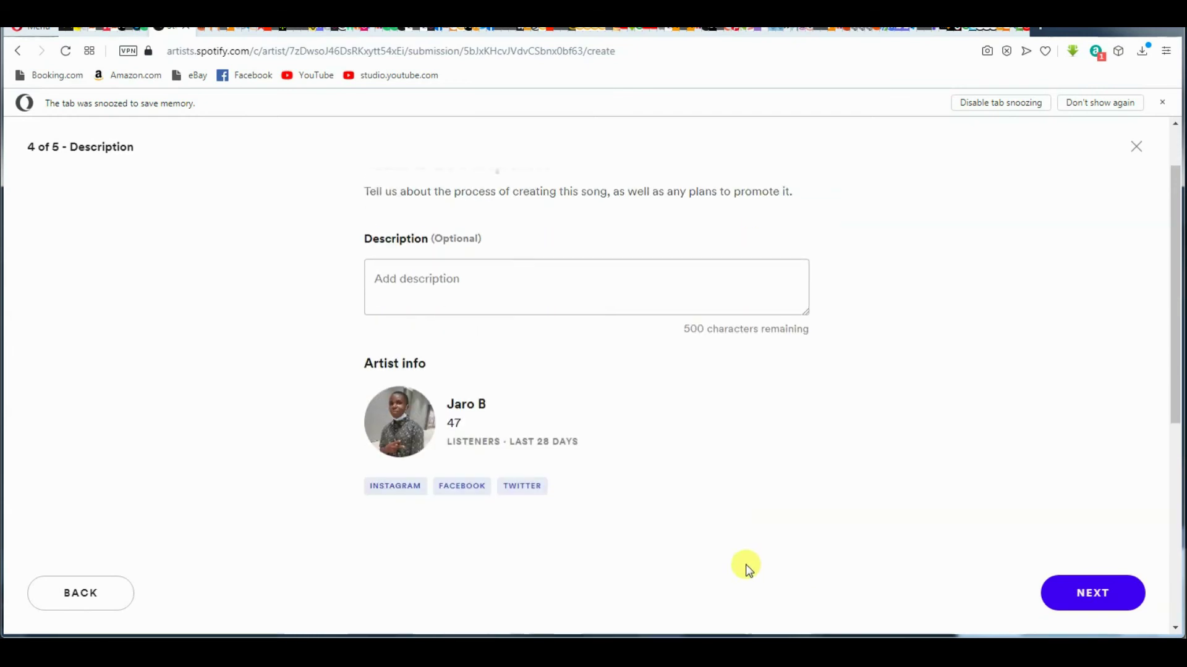
{"action": "scroll", "coordinate": [748, 568], "scroll_direction": "down", "scroll_amount": 1}
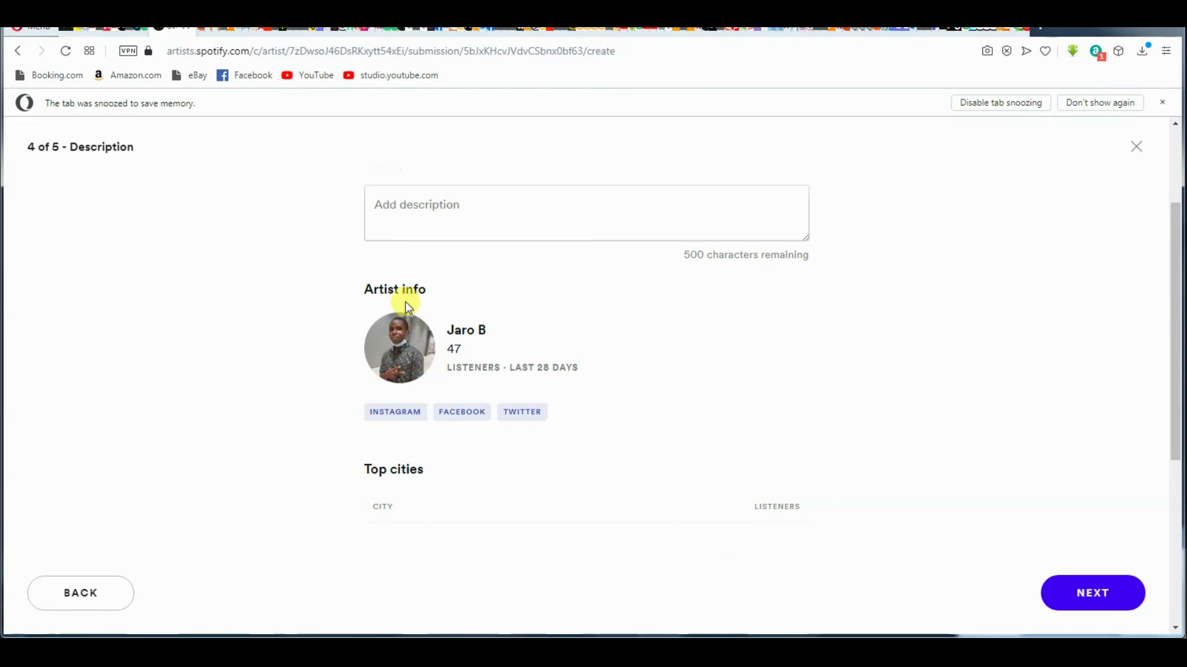
{"action": "scroll", "coordinate": [564, 357], "scroll_direction": "down", "scroll_amount": 1}
{"action": "scroll", "coordinate": [578, 362], "scroll_direction": "down", "scroll_amount": 1}
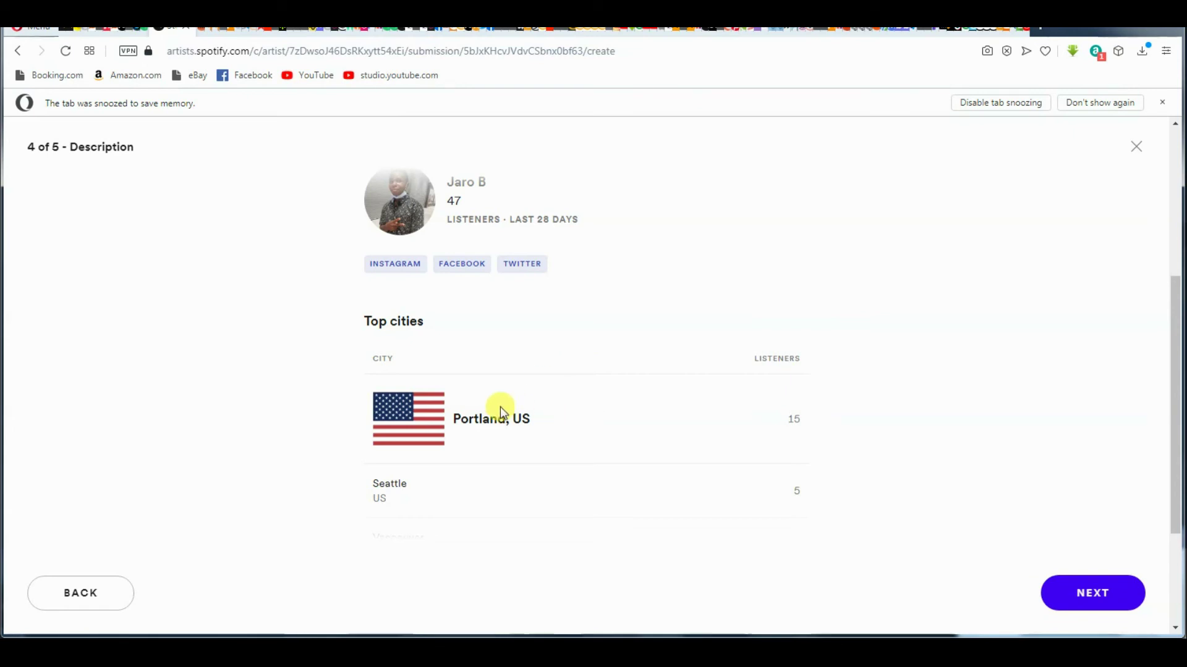
{"action": "scroll", "coordinate": [781, 428], "scroll_direction": "down", "scroll_amount": 3}
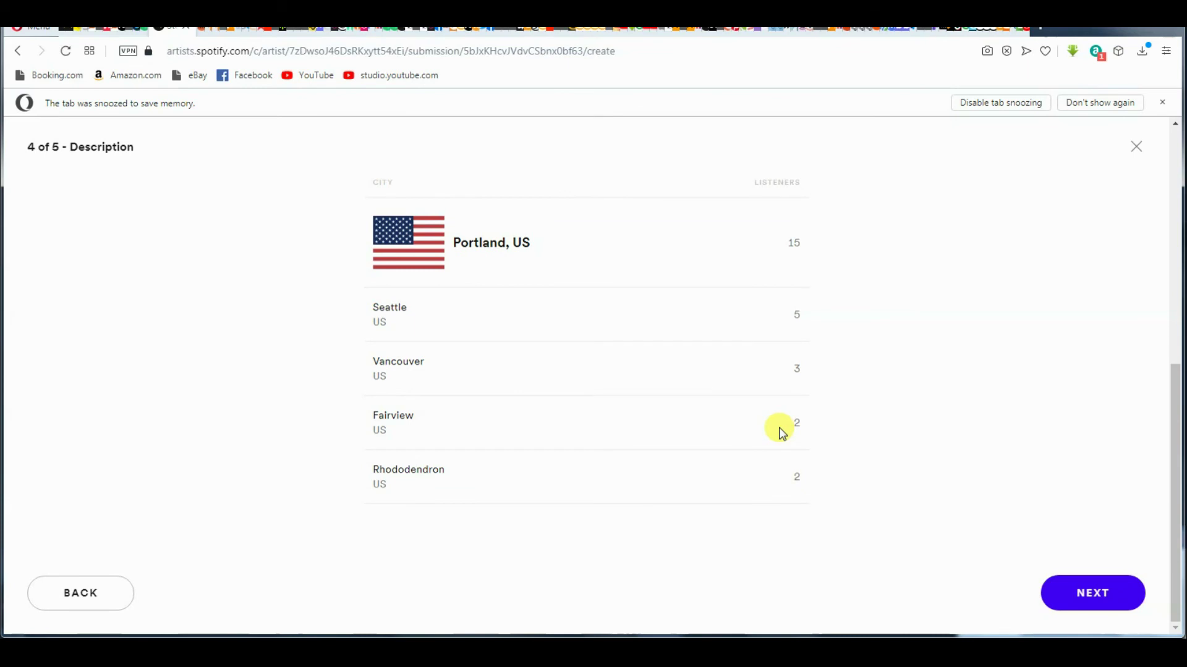
{"action": "scroll", "coordinate": [405, 346], "scroll_direction": "up", "scroll_amount": 8}
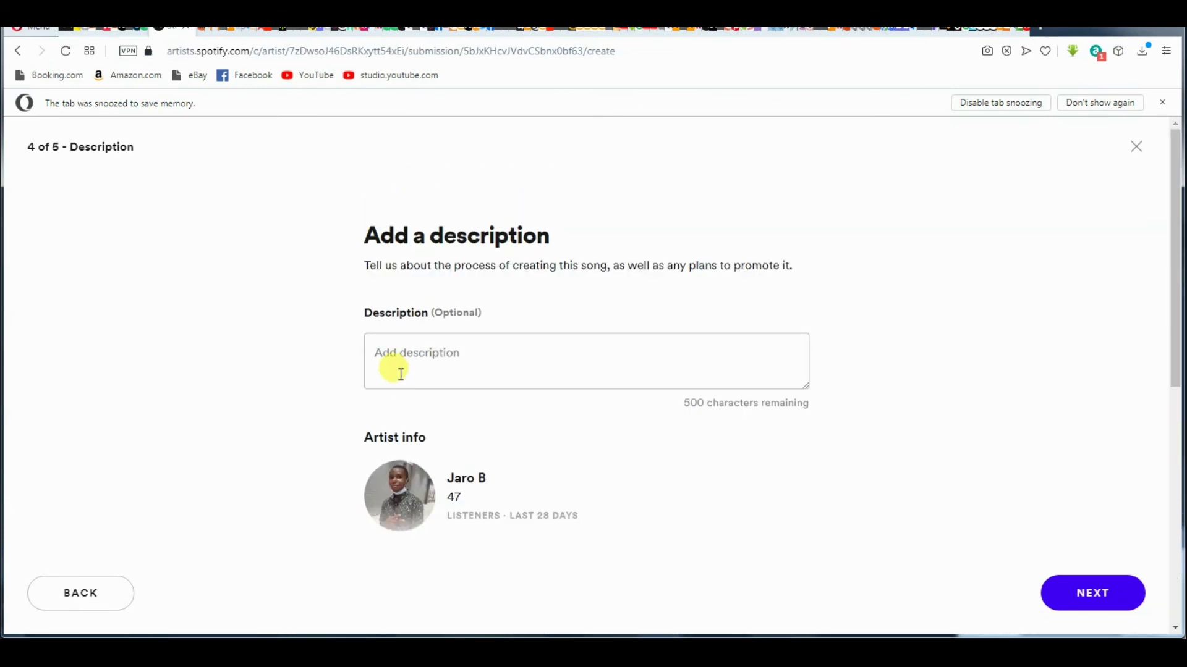
{"action": "left_click", "coordinate": [1062, 585]}
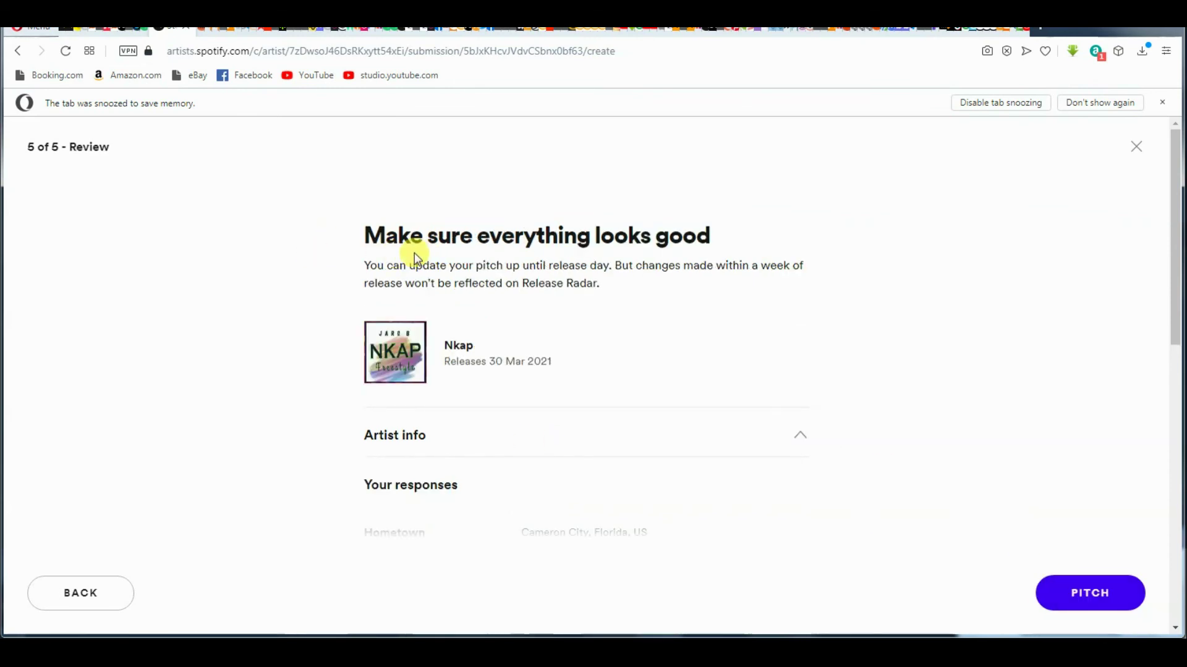
Review the release details and all submitted responses, from hometown and genres through language of lyrics and description
{"action": "scroll", "coordinate": [525, 292], "scroll_direction": "down", "scroll_amount": 1}
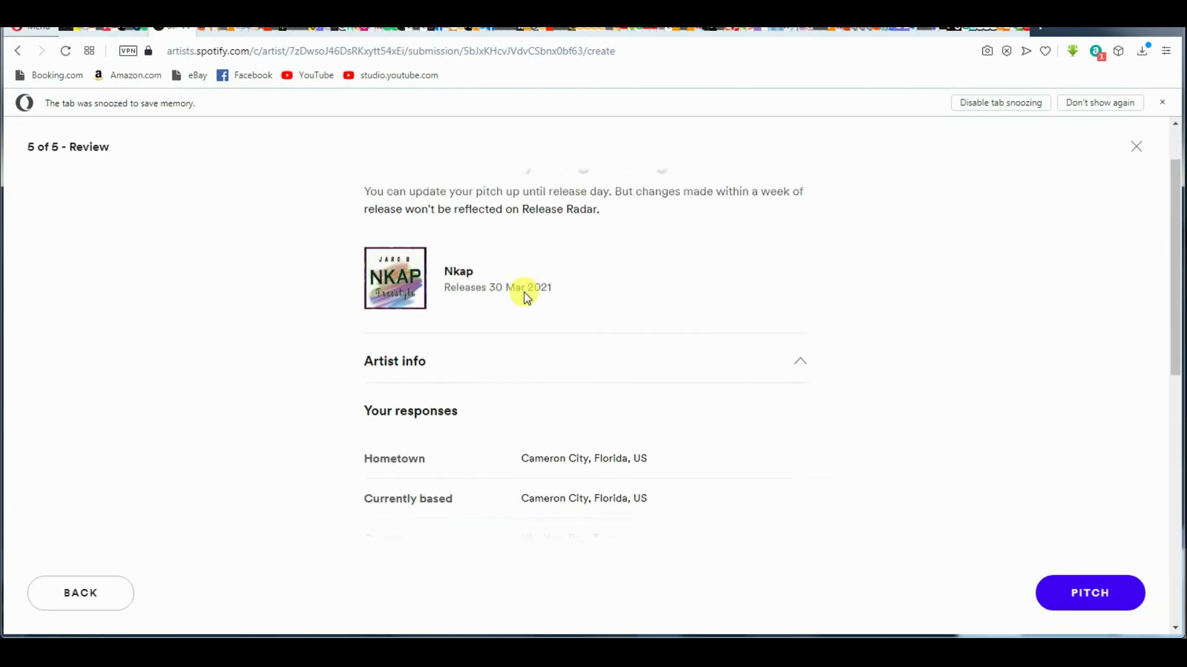
{"action": "scroll", "coordinate": [525, 292], "scroll_direction": "down", "scroll_amount": 2}
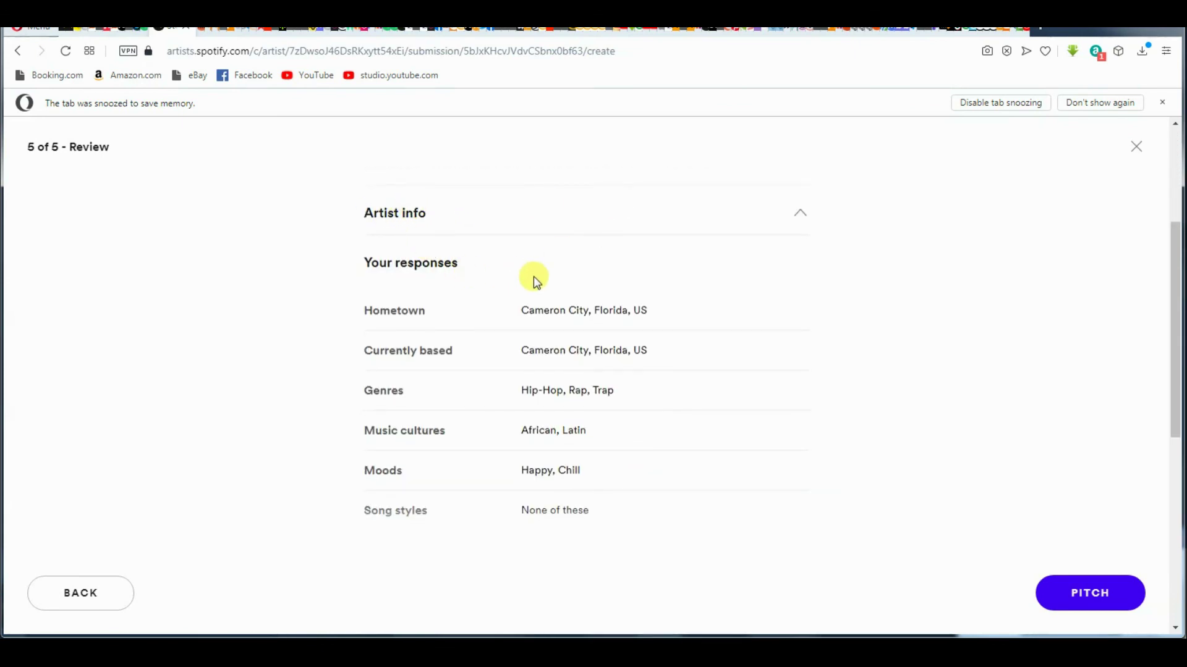
{"action": "scroll", "coordinate": [540, 279], "scroll_direction": "down", "scroll_amount": 1}
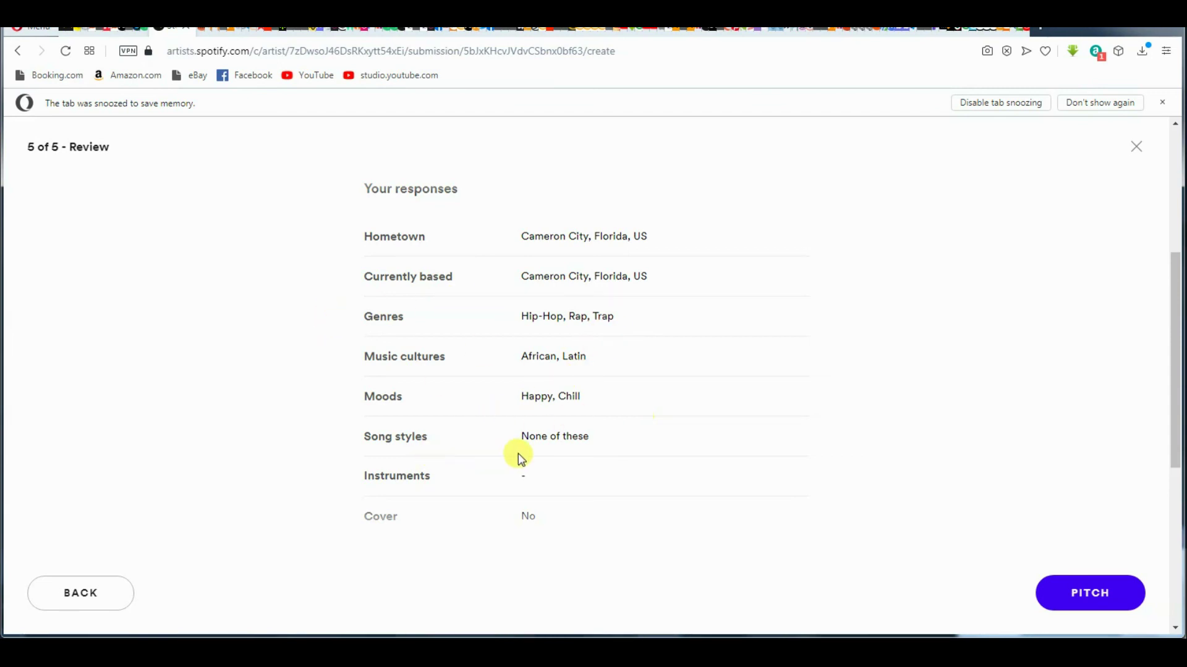
{"action": "scroll", "coordinate": [578, 411], "scroll_direction": "down", "scroll_amount": 2}
{"action": "scroll", "coordinate": [576, 410], "scroll_direction": "down", "scroll_amount": 1}
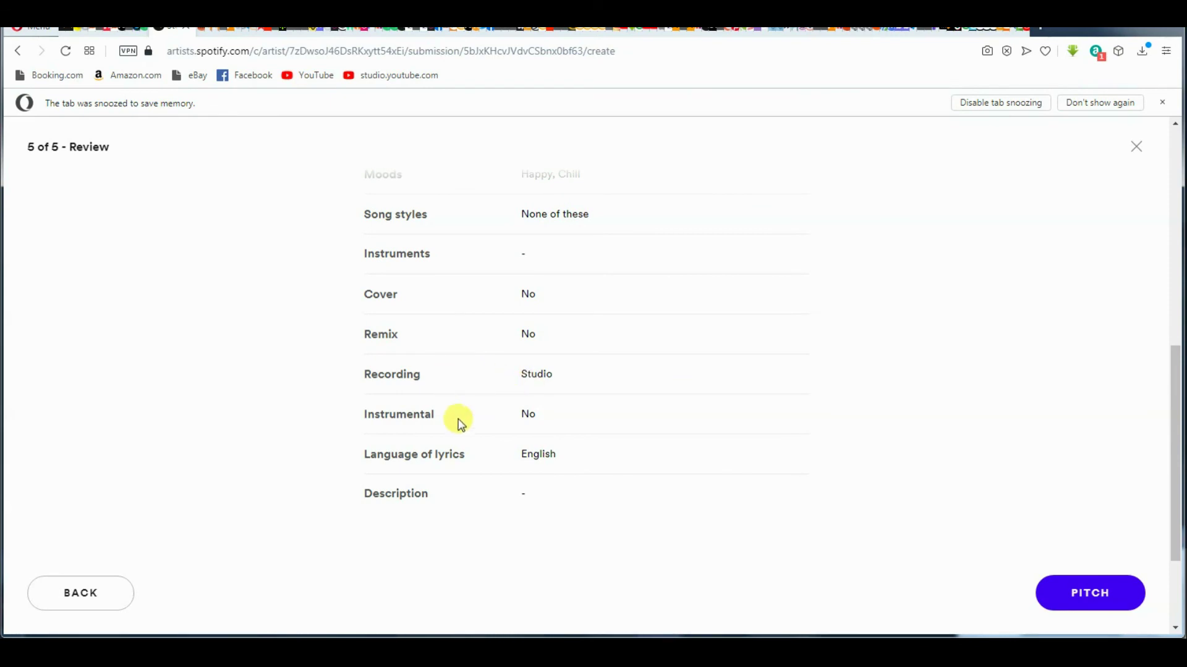
{"action": "scroll", "coordinate": [488, 436], "scroll_direction": "down", "scroll_amount": 1}
{"action": "scroll", "coordinate": [486, 432], "scroll_direction": "down", "scroll_amount": 1}
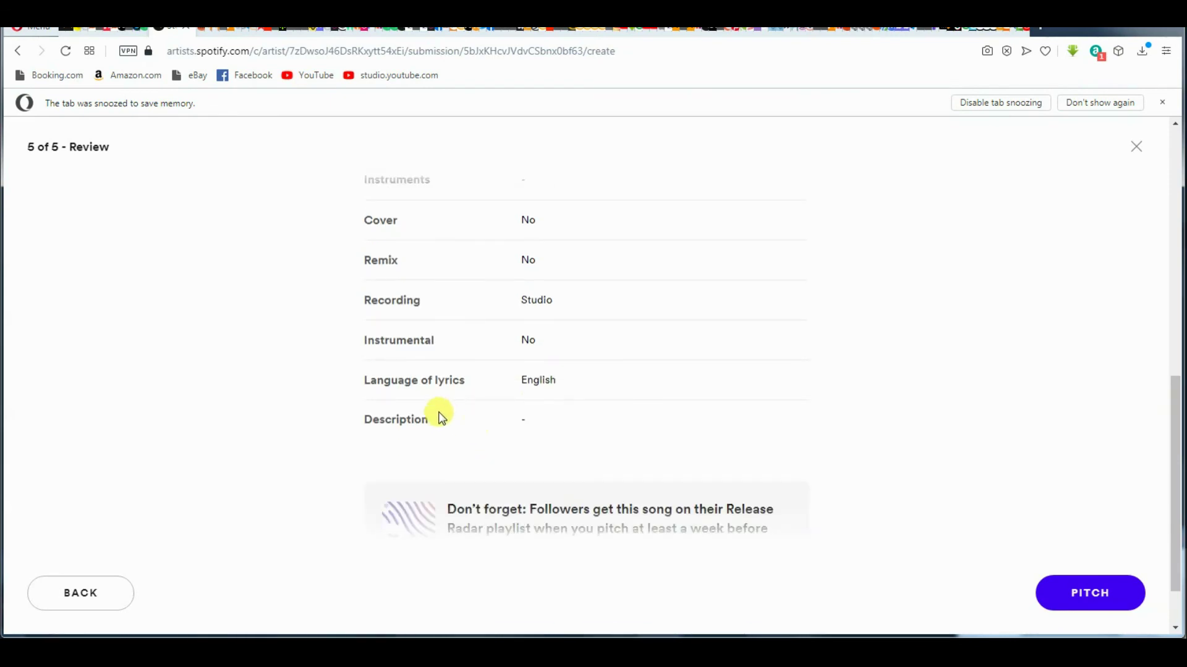
{"action": "scroll", "coordinate": [470, 401], "scroll_direction": "down", "scroll_amount": 1}
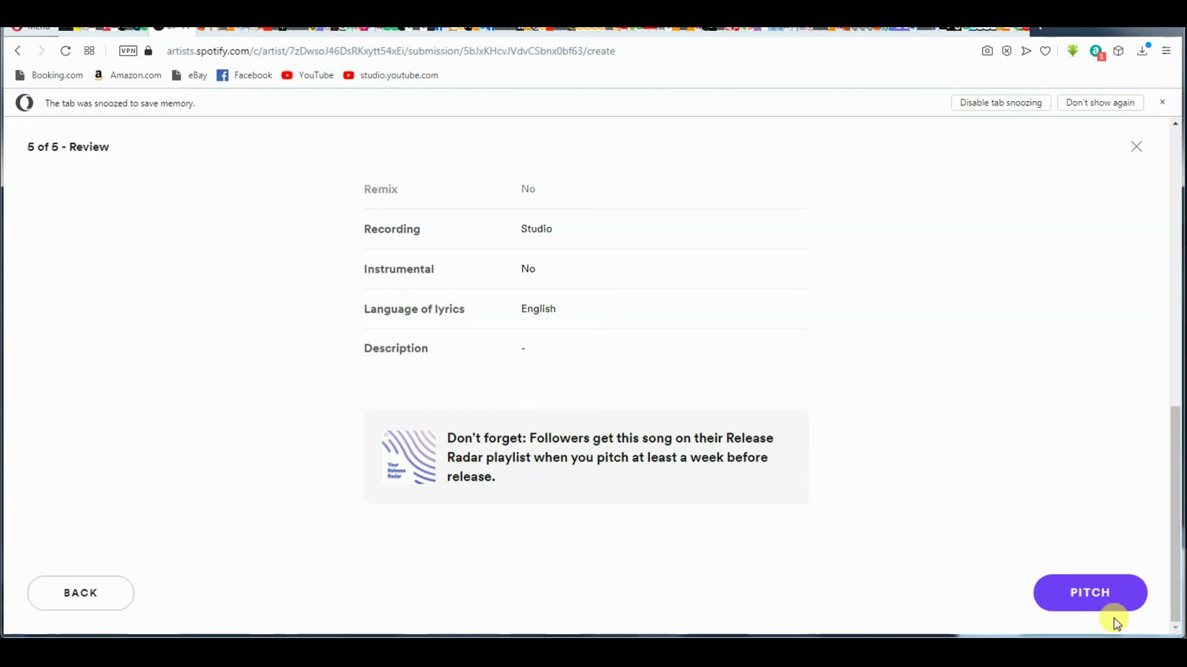
Submit the pitch for Nkap, close the thank-you page and check the pitch status among the upcoming releases
{"action": "left_click", "coordinate": [1063, 592]}
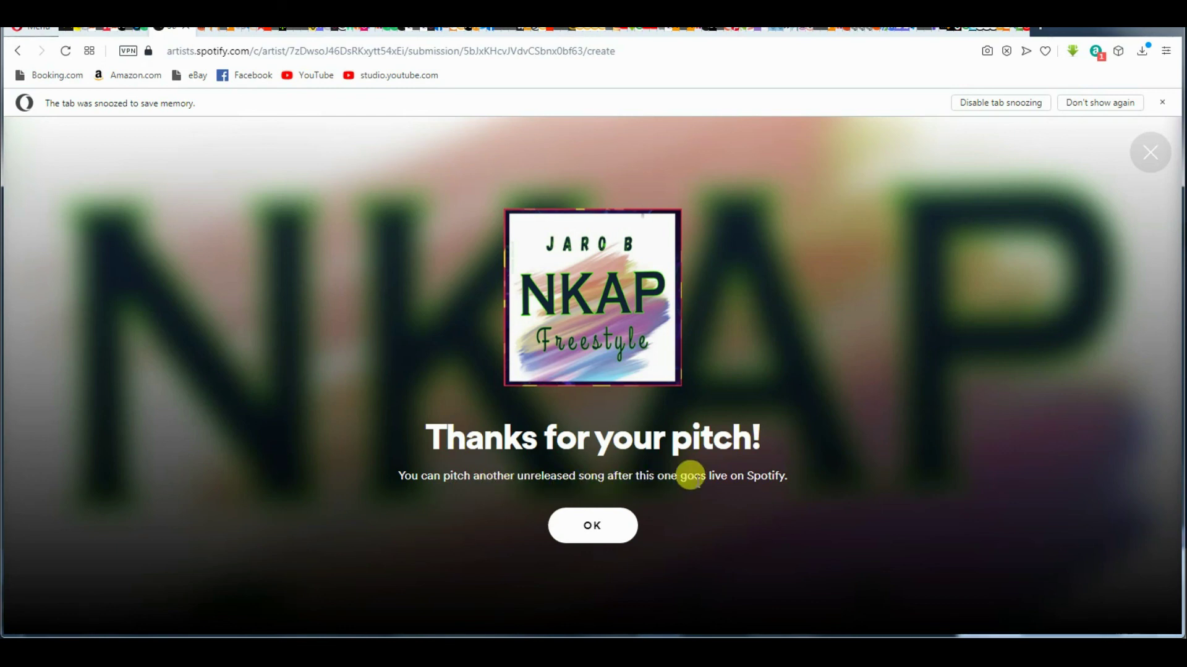
{"action": "left_click", "coordinate": [586, 526]}
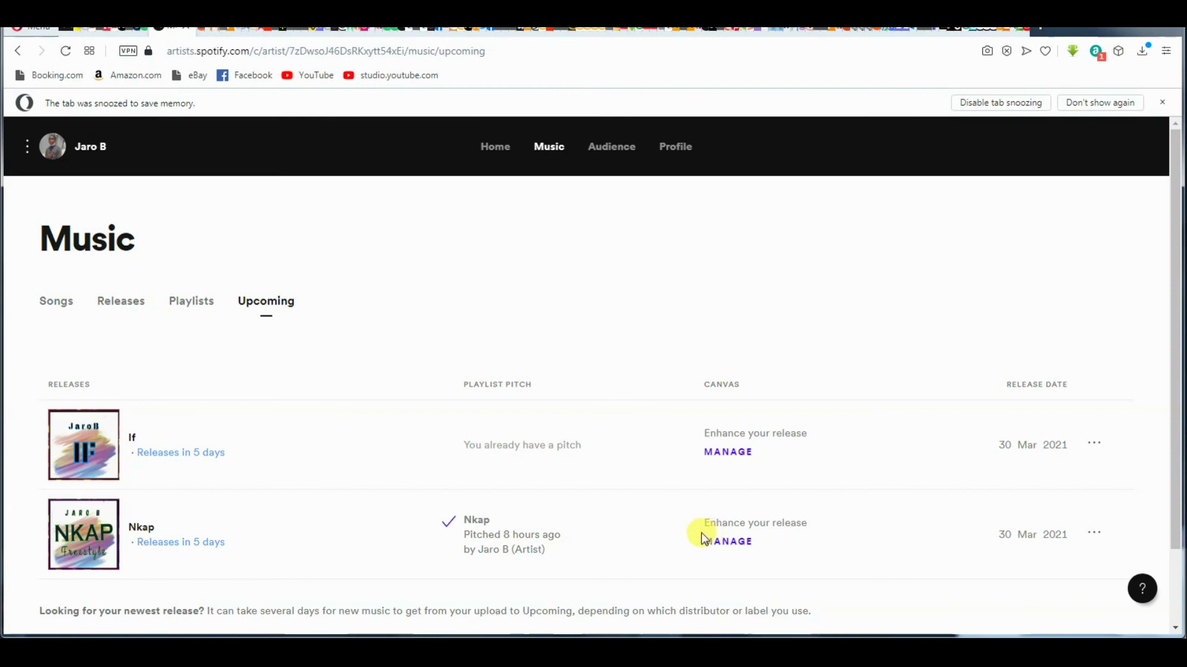
{"action": "scroll", "coordinate": [735, 540], "scroll_direction": "down", "scroll_amount": 2}
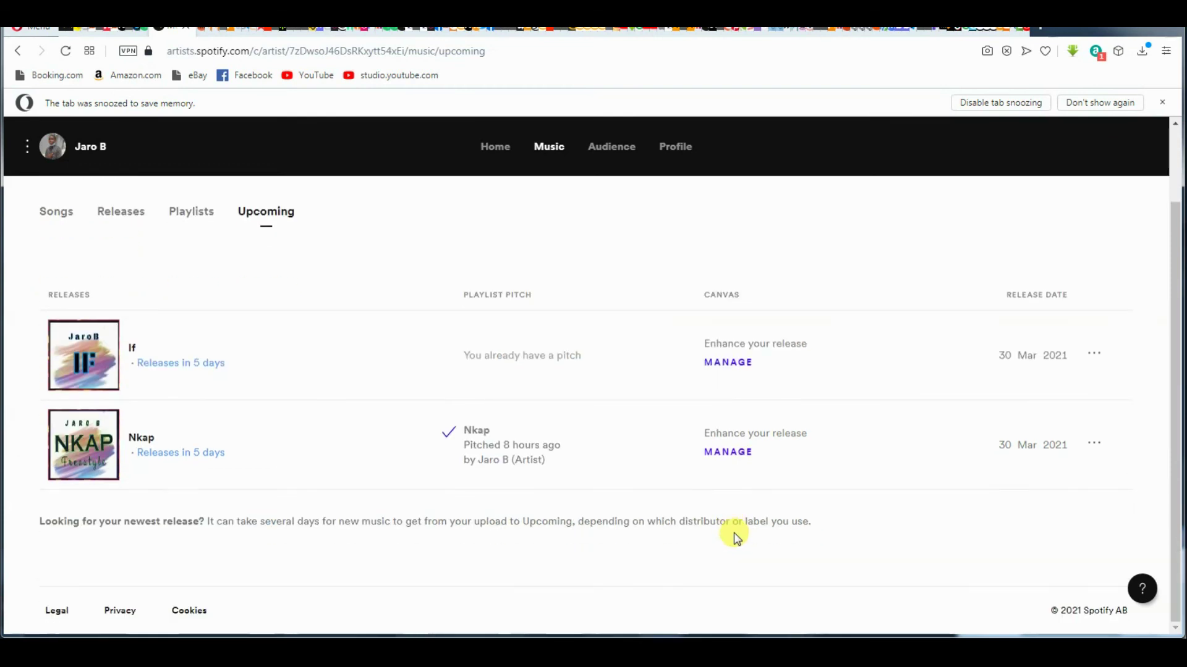